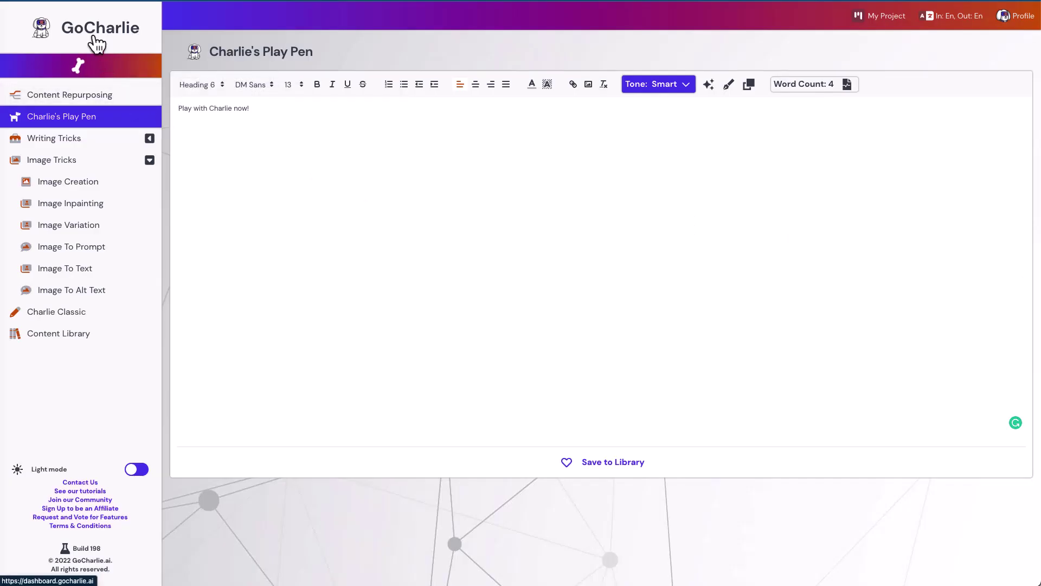
Collapse and re-expand the Image Tricks list, then open the Image Inpainting tool
{"action": "left_click", "coordinate": [36, 161]}
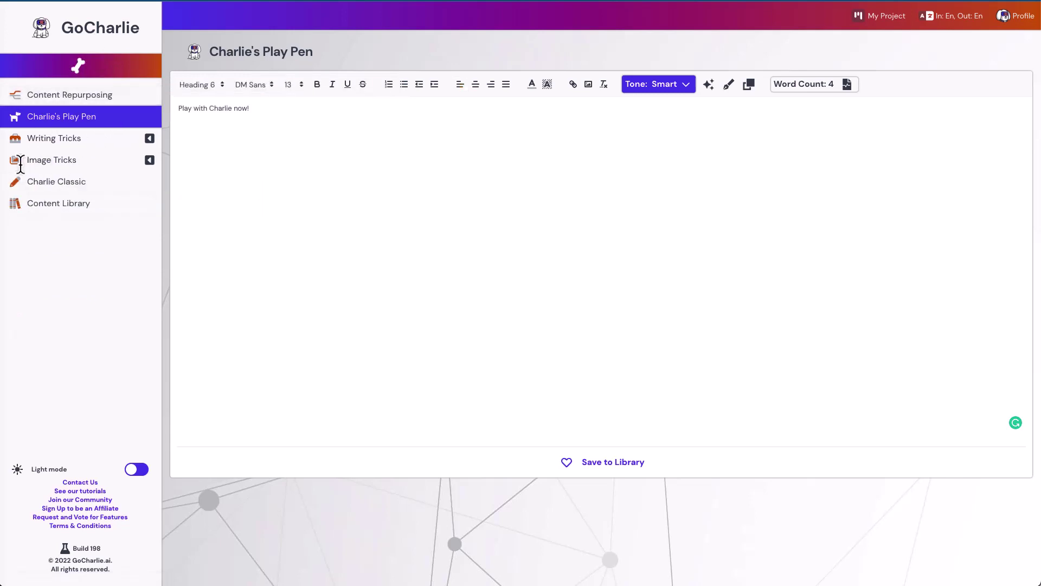
{"action": "left_click", "coordinate": [151, 161]}
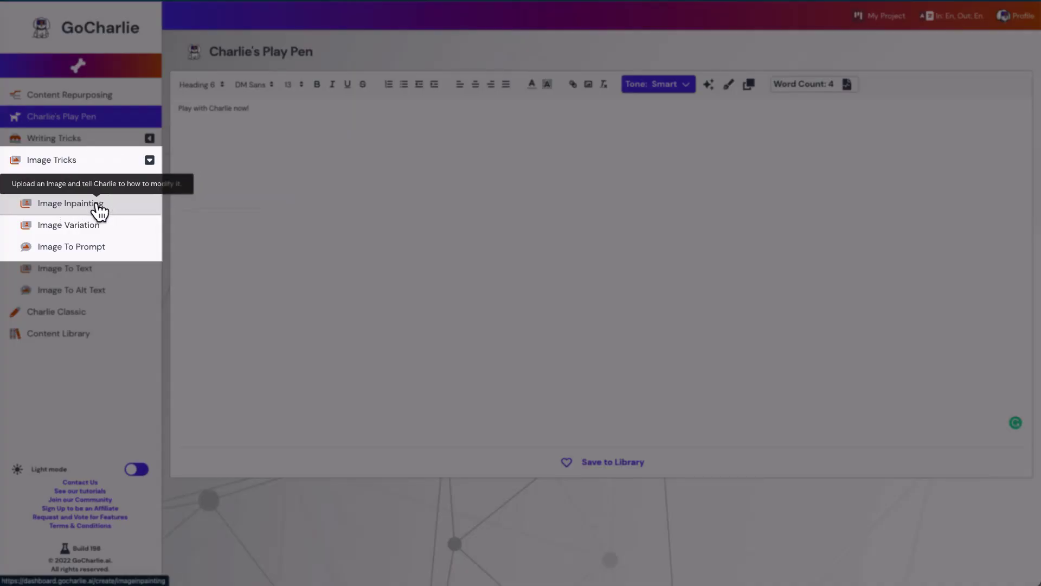
{"action": "left_click", "coordinate": [99, 209]}
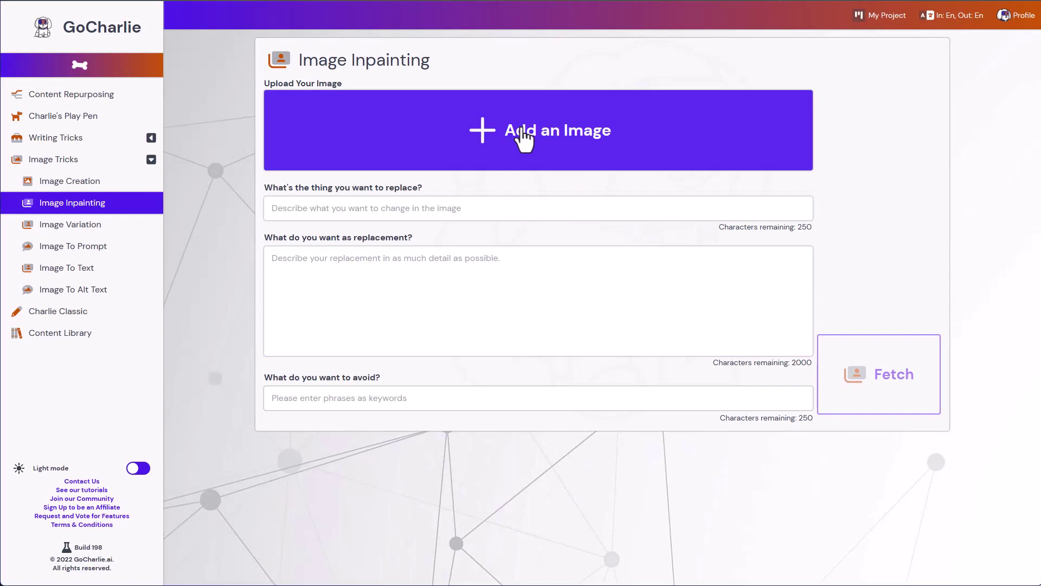
Upload the coffee photo and ask to replace 'coffee cup' with 'tea in a green cup'
{"action": "left_click", "coordinate": [536, 161]}
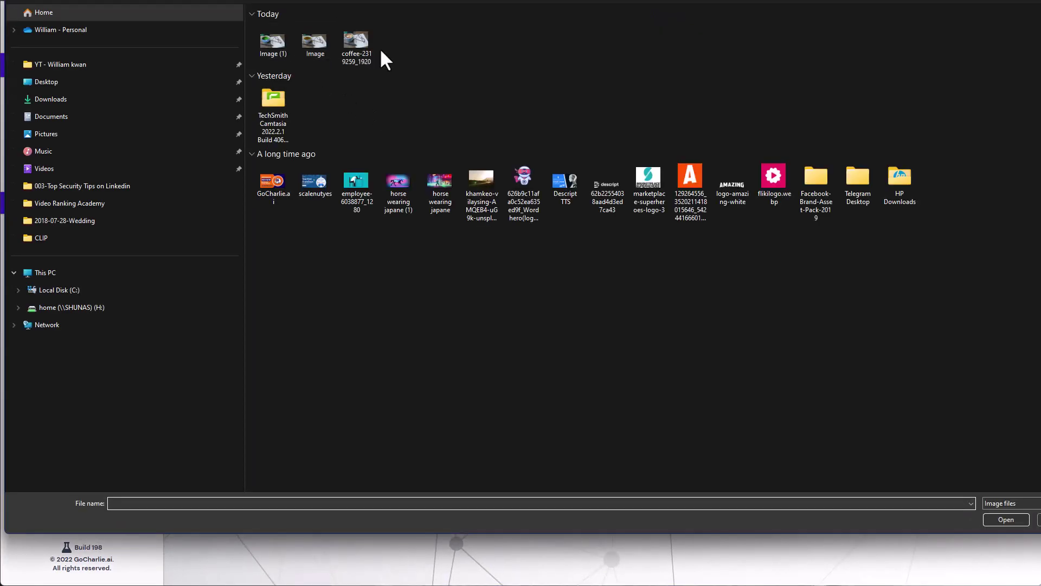
{"action": "double_click", "coordinate": [356, 40]}
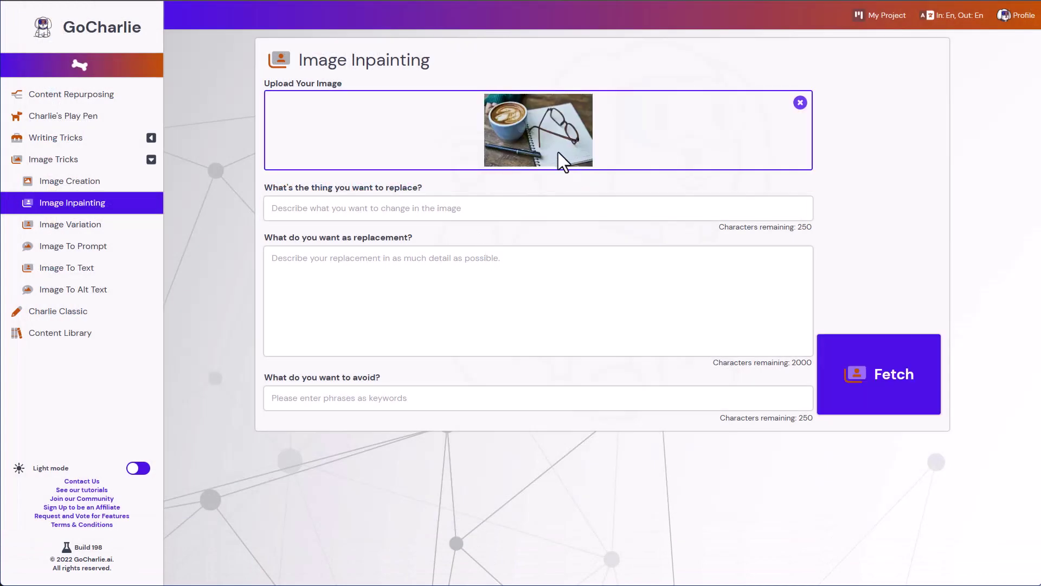
{"action": "left_click", "coordinate": [566, 210]}
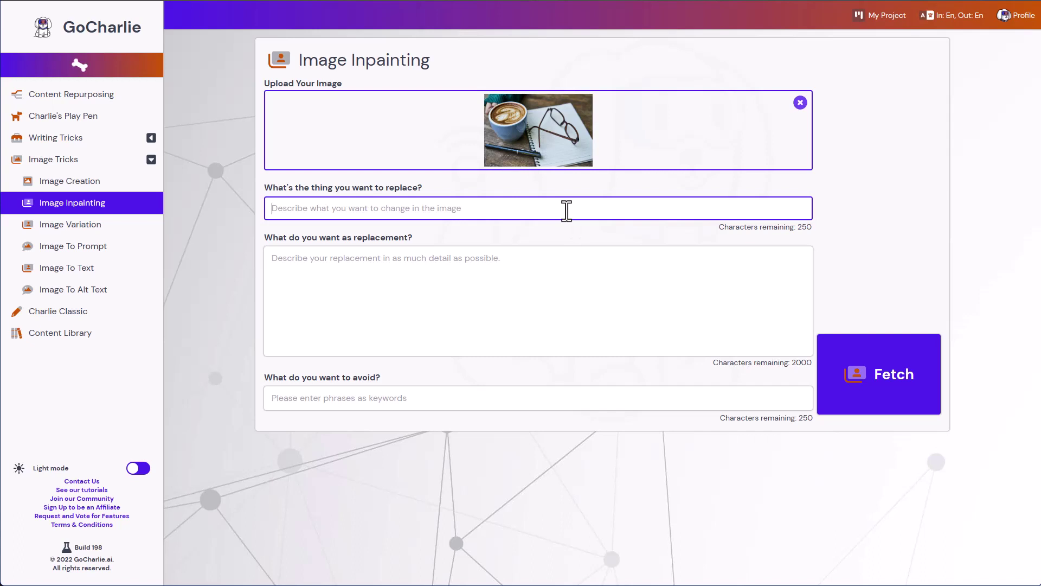
{"action": "type", "text": "coffee cup"}
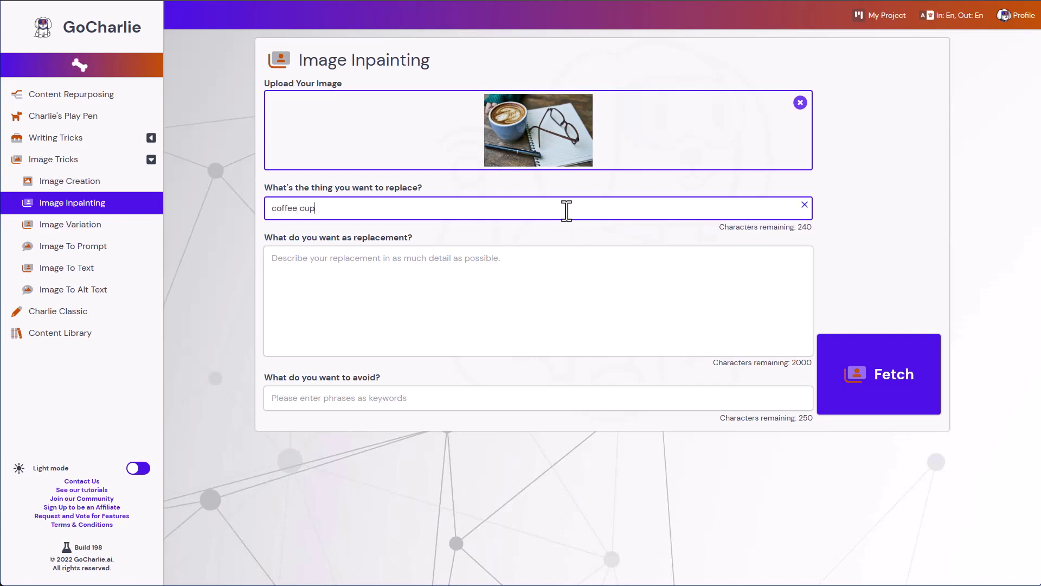
{"action": "key", "text": "Tab"}
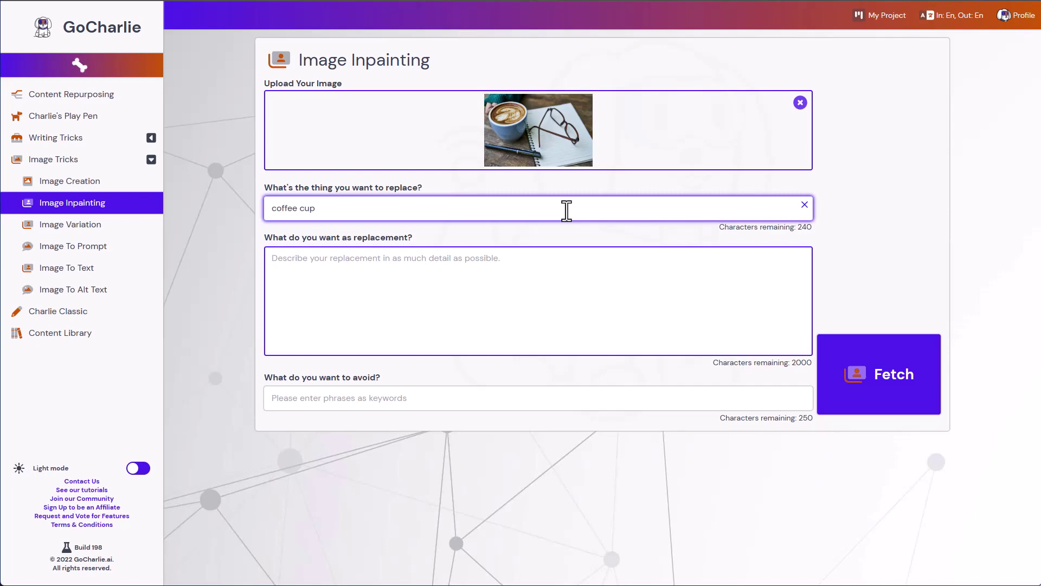
{"action": "type", "text": "tea "}
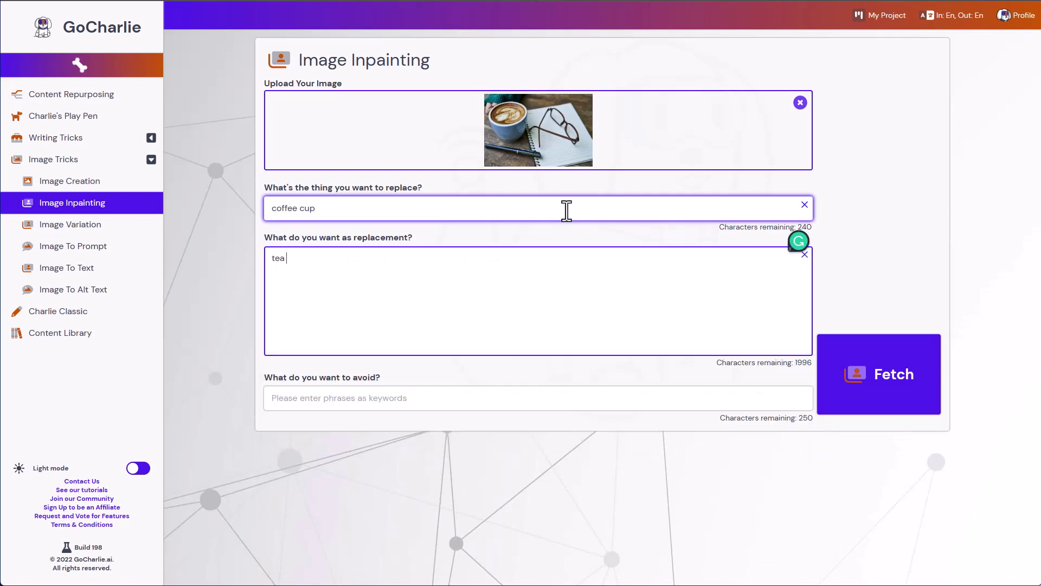
{"action": "type", "text": "in a green cup"}
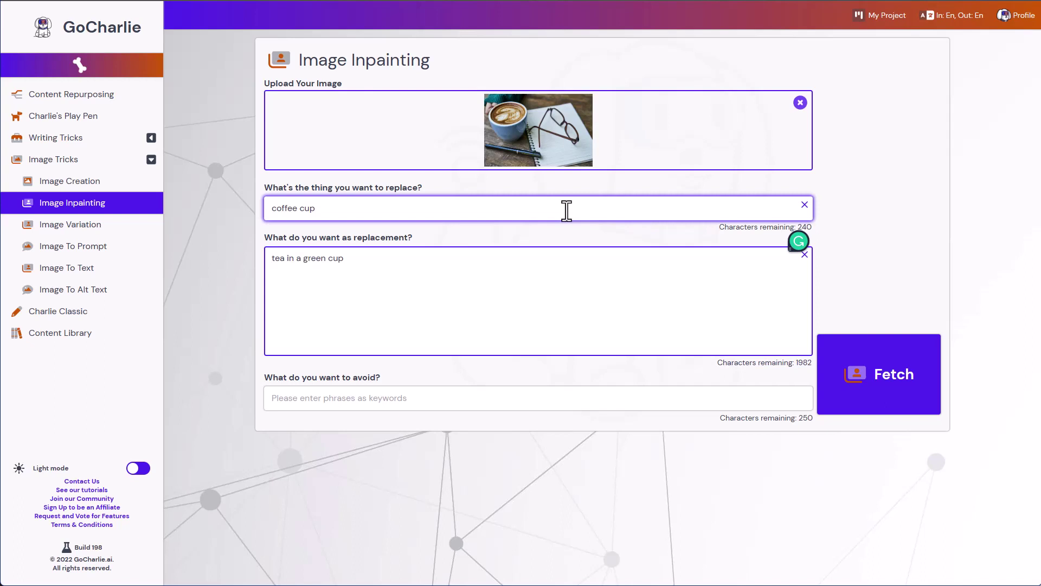
Add 'blurry' as a keyword to avoid
{"action": "left_click", "coordinate": [531, 398]}
{"action": "type", "text": "blur"}
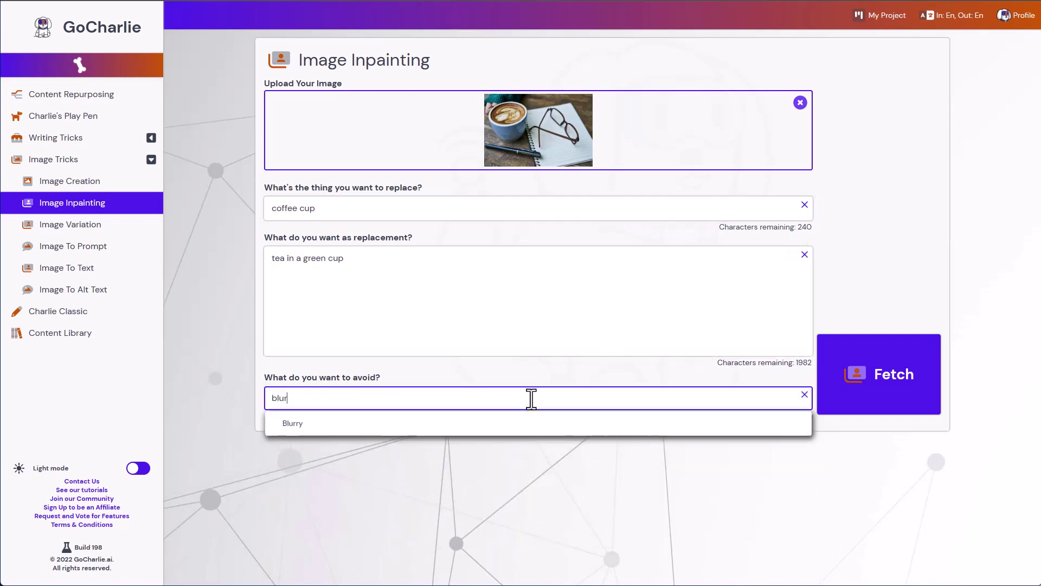
{"action": "left_click", "coordinate": [439, 423]}
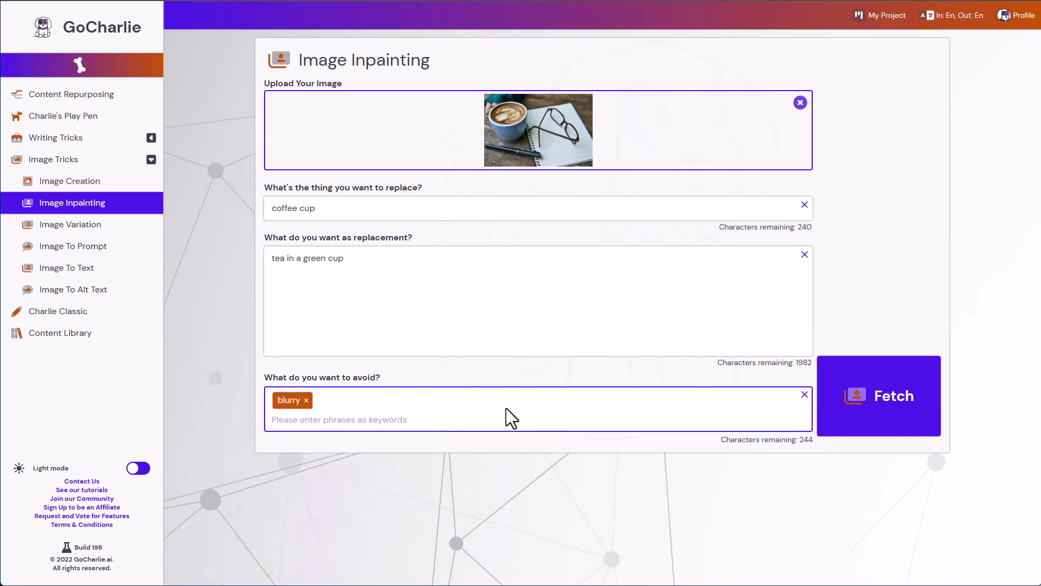
Generate the inpainted images and download both result images
{"action": "left_click", "coordinate": [909, 422]}
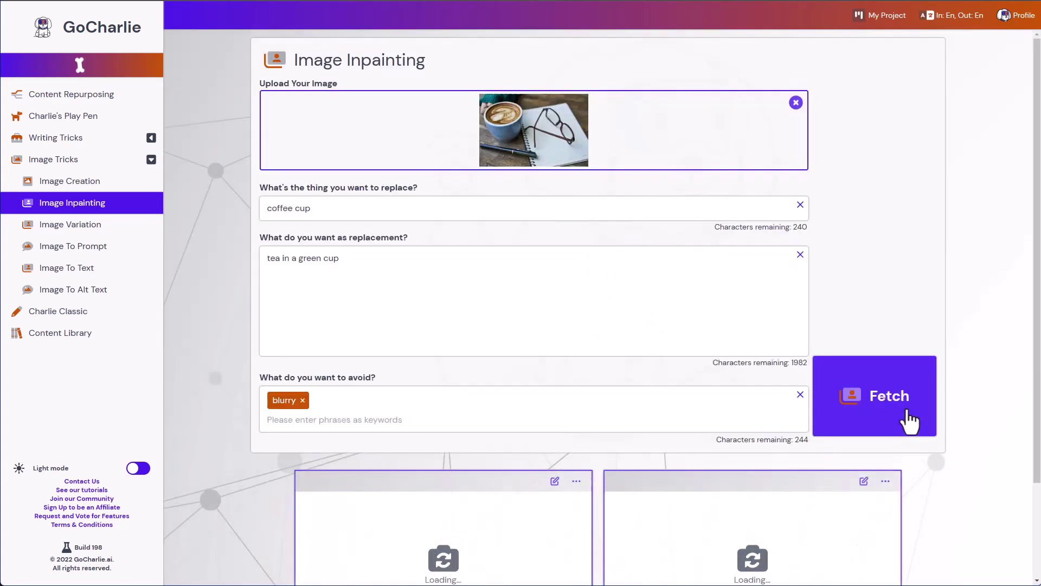
{"action": "scroll", "coordinate": [909, 422], "scroll_direction": "down", "scroll_amount": 2}
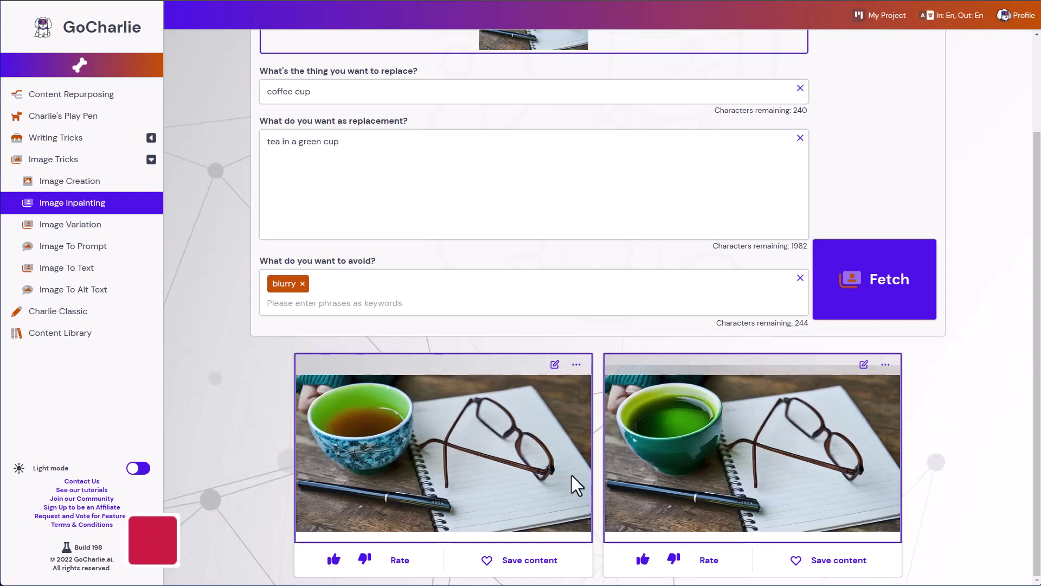
{"action": "left_click", "coordinate": [577, 365]}
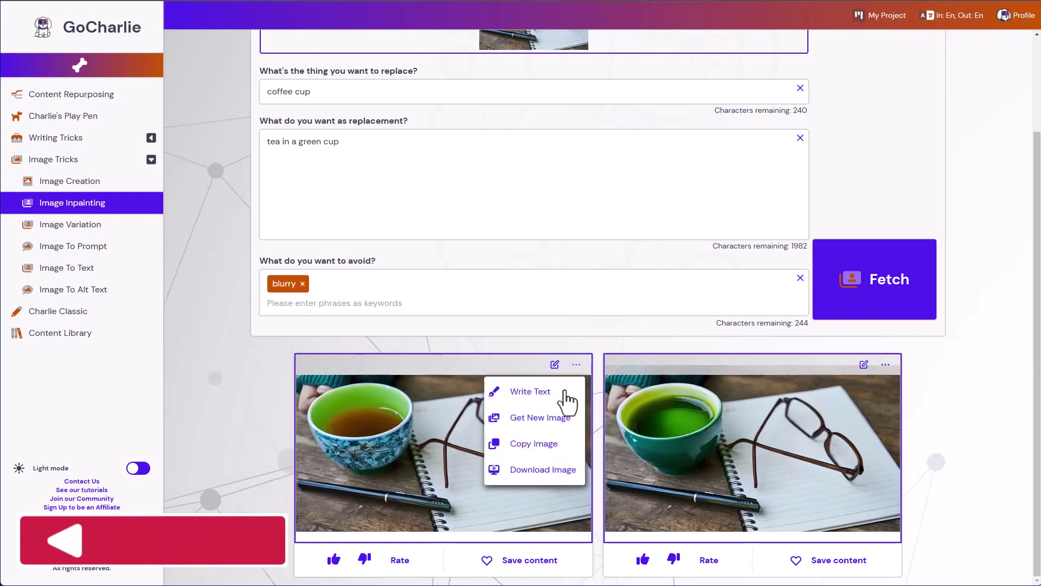
{"action": "left_click", "coordinate": [543, 470]}
{"action": "left_click", "coordinate": [884, 367]}
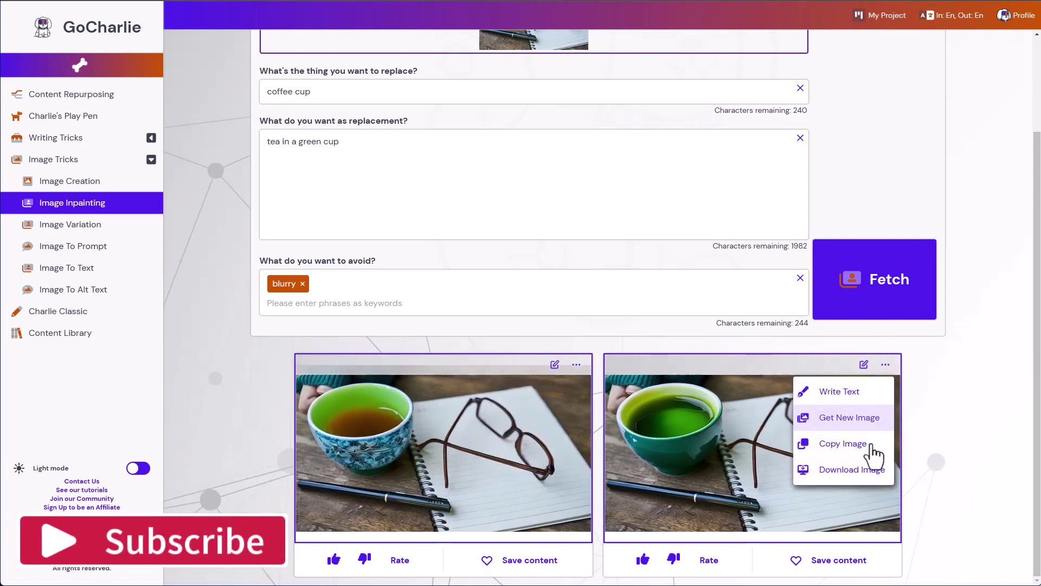
{"action": "left_click", "coordinate": [853, 469]}
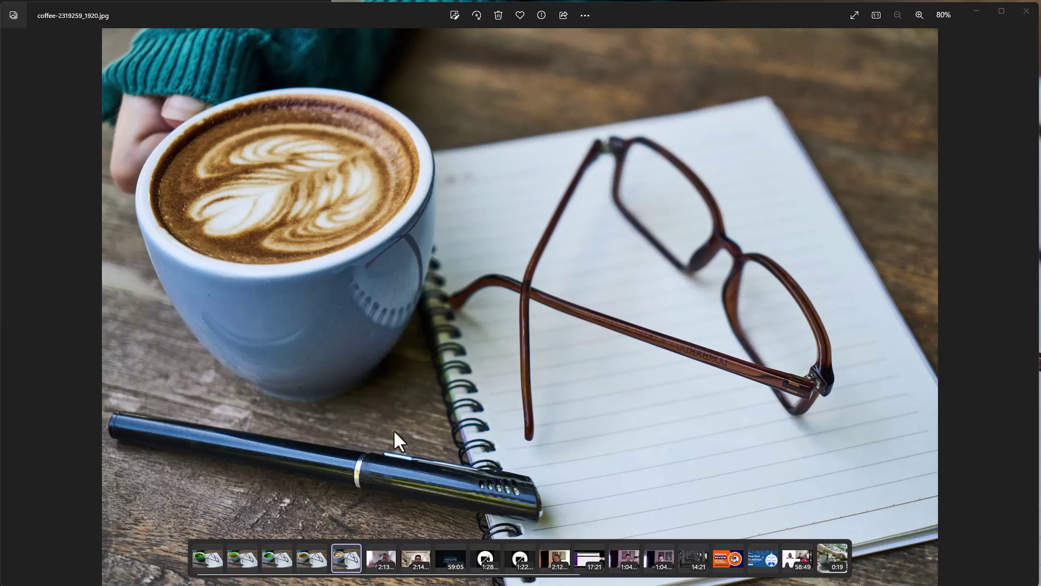
Compare Image.jpg against the original coffee photo, then view Image (1), Image (2) and Image (3).jpg
{"action": "left_click", "coordinate": [311, 560]}
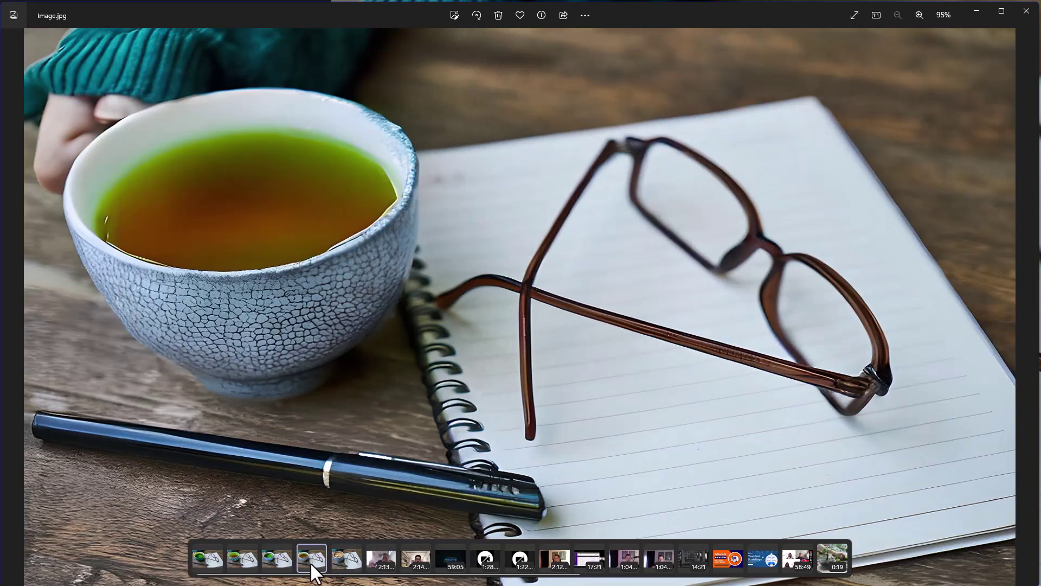
{"action": "left_click", "coordinate": [345, 560]}
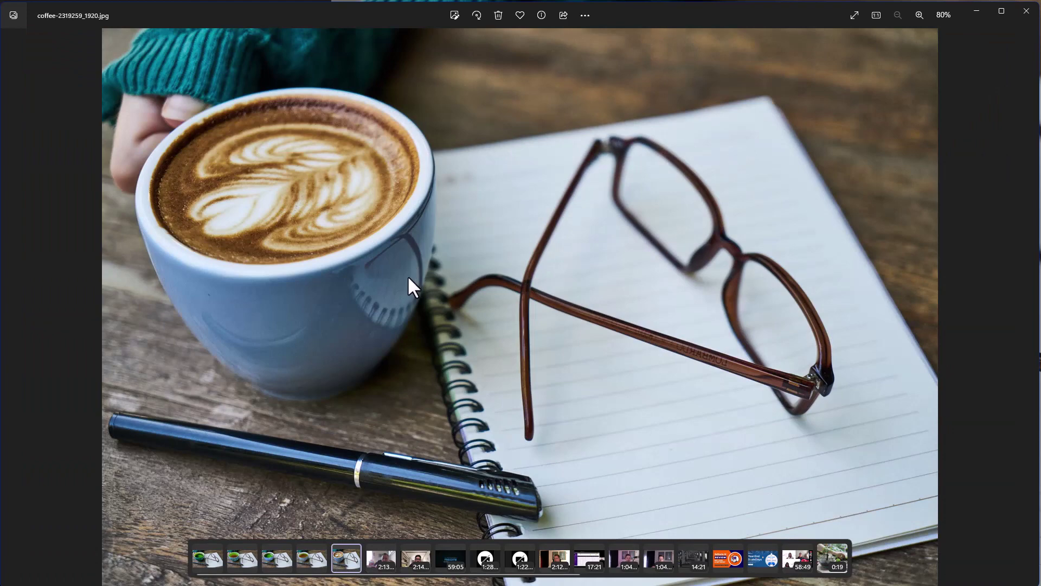
{"action": "left_click", "coordinate": [307, 559]}
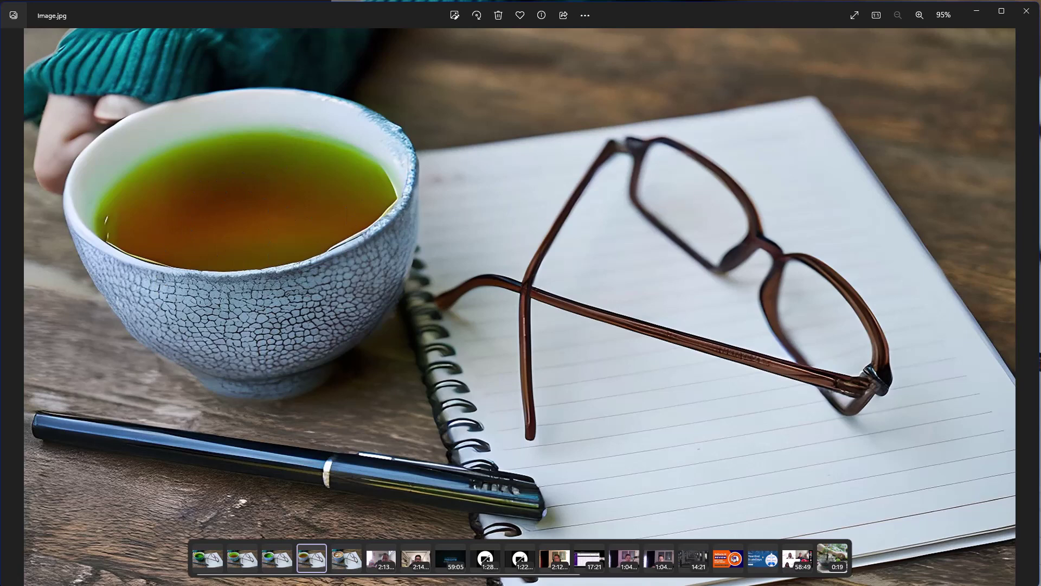
{"action": "left_click", "coordinate": [279, 567]}
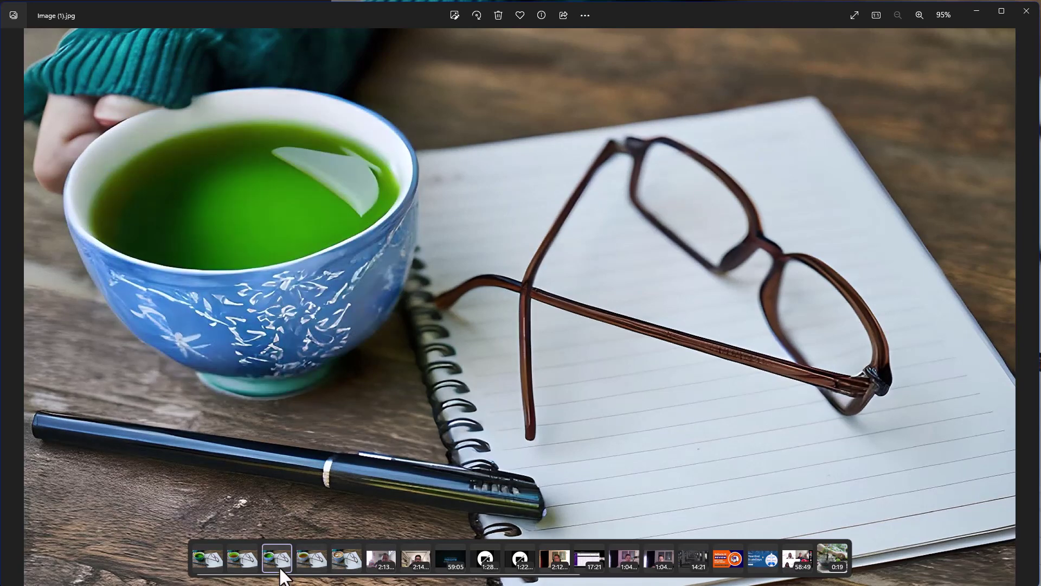
{"action": "left_click", "coordinate": [241, 559]}
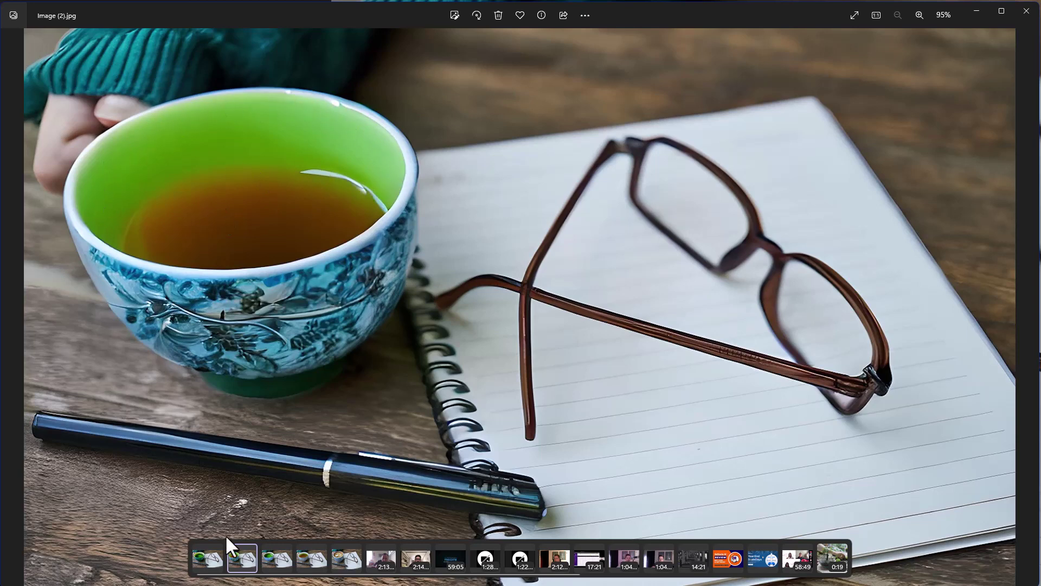
{"action": "left_click", "coordinate": [206, 559]}
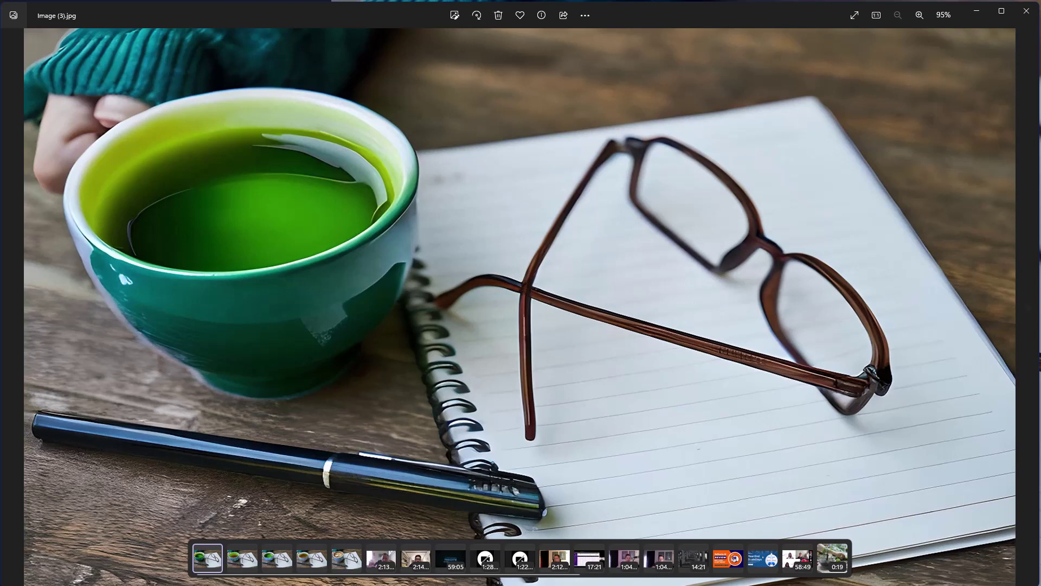
Switch from Windows Photos back to the browser
{"action": "key", "text": "alt+Tab"}
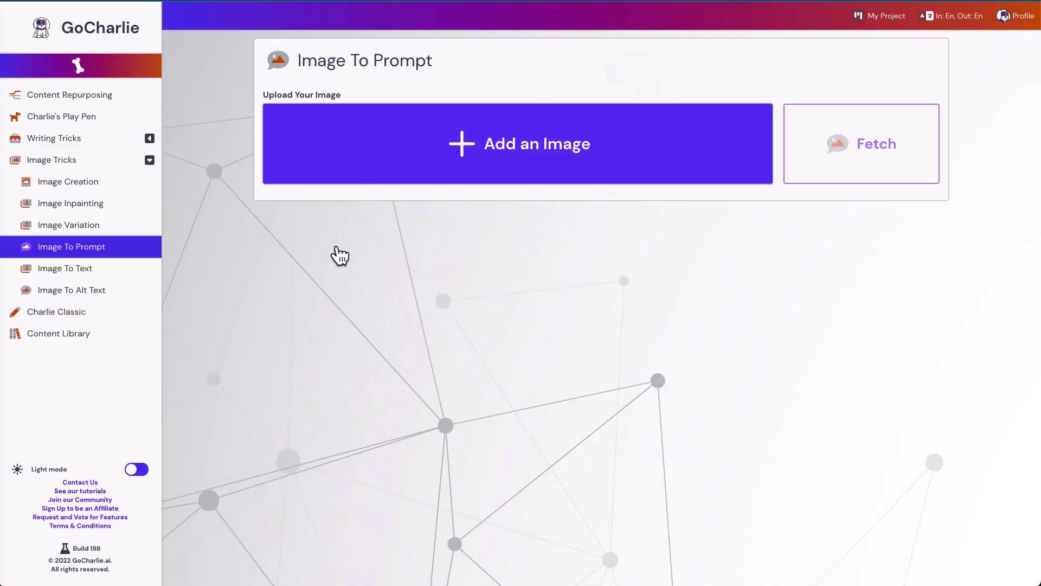
Upload the downloaded yellow-truck photo and generate a prompt from it
{"action": "left_click", "coordinate": [385, 163]}
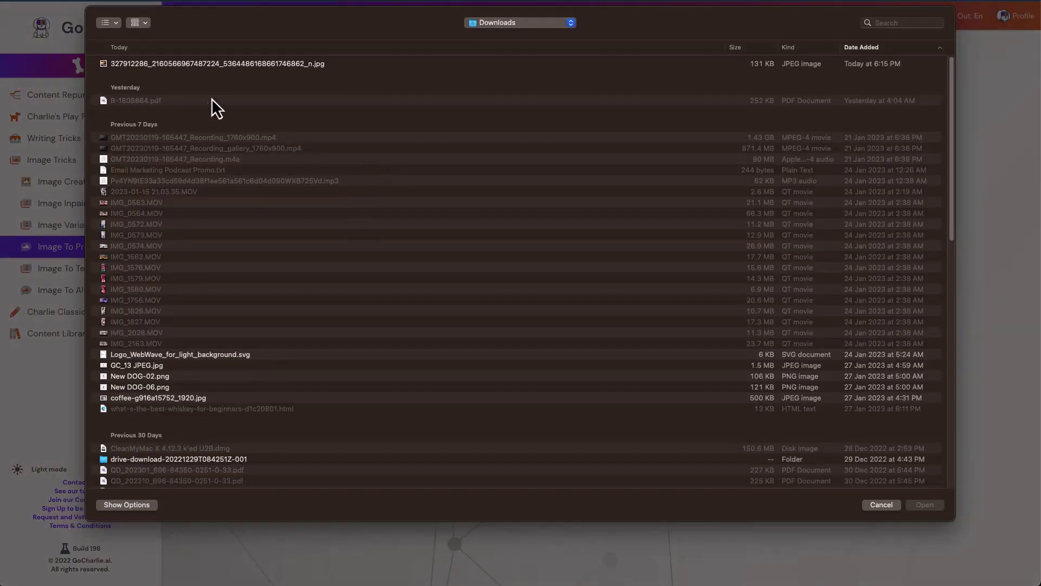
{"action": "left_click", "coordinate": [280, 65]}
{"action": "left_click", "coordinate": [919, 505]}
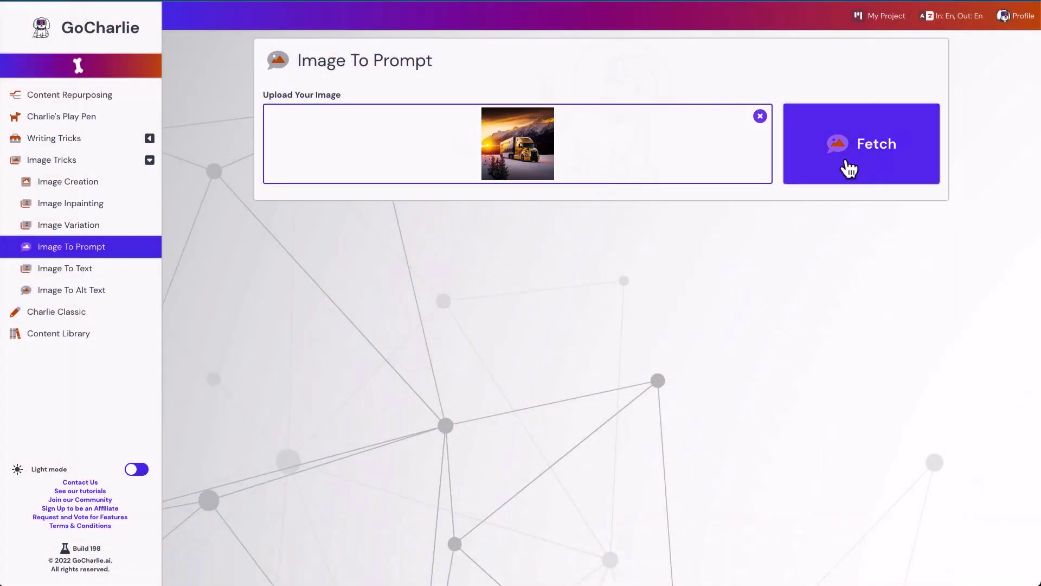
{"action": "left_click", "coordinate": [849, 169]}
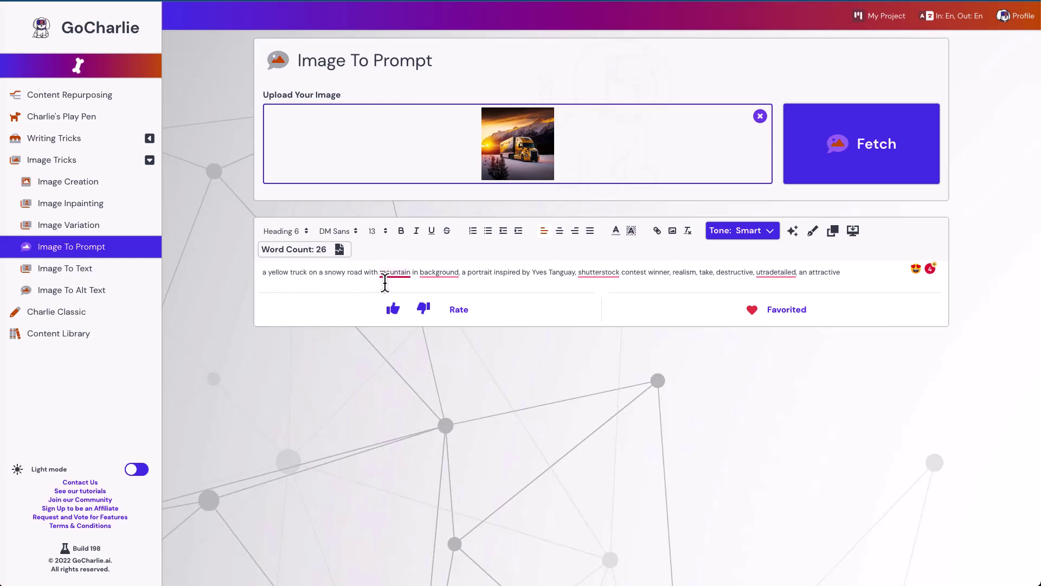
Accept the spelling fix to 'ultra detailed' and select the whole generated prompt
{"action": "mouse_move", "coordinate": [383, 282]}
{"action": "mouse_move", "coordinate": [770, 274]}
{"action": "left_click", "coordinate": [773, 292]}
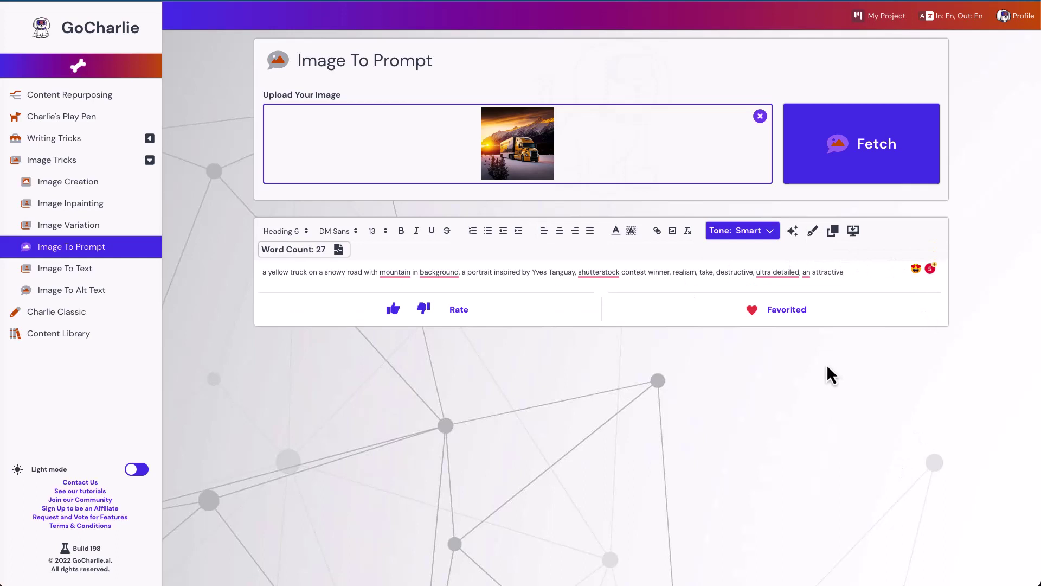
{"action": "triple_click", "coordinate": [842, 273]}
{"action": "key", "text": "ctrl+c"}
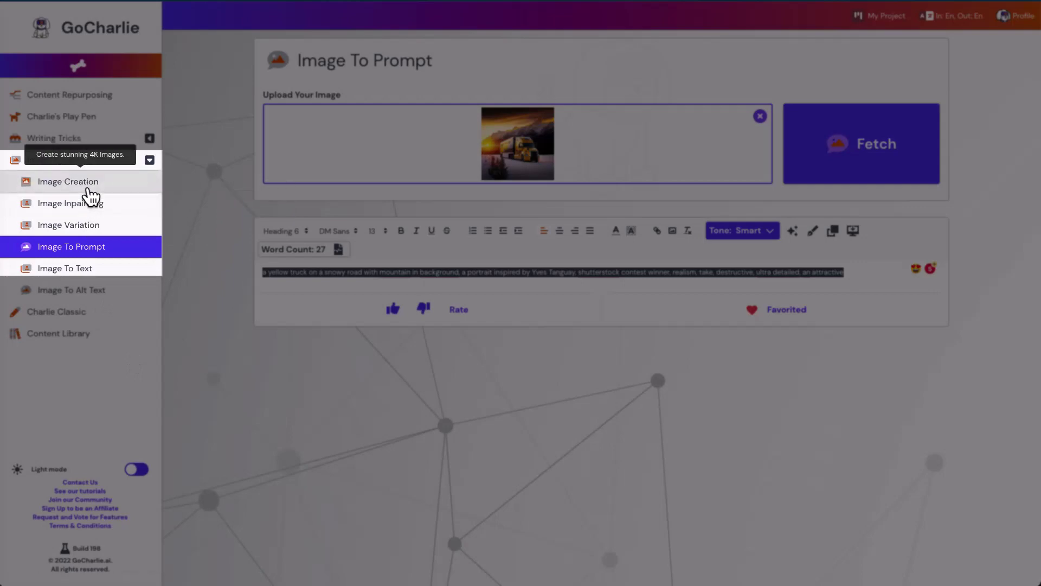
In Image Creation, set the aspect ratio to Widescreen and the size to 4K, keeping Photo type
{"action": "left_click", "coordinate": [88, 187]}
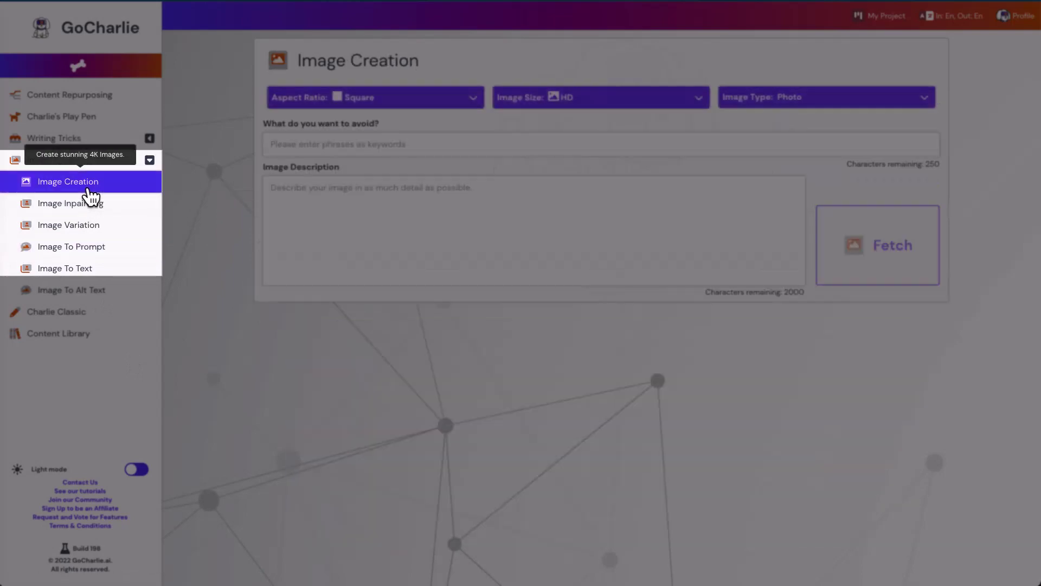
{"action": "left_click", "coordinate": [300, 144]}
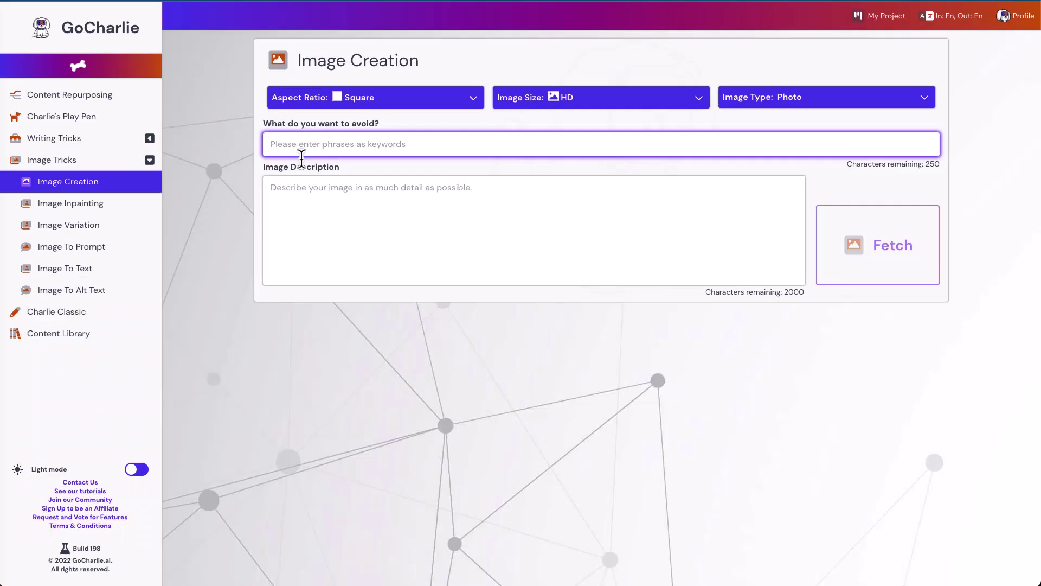
{"action": "left_click", "coordinate": [303, 73]}
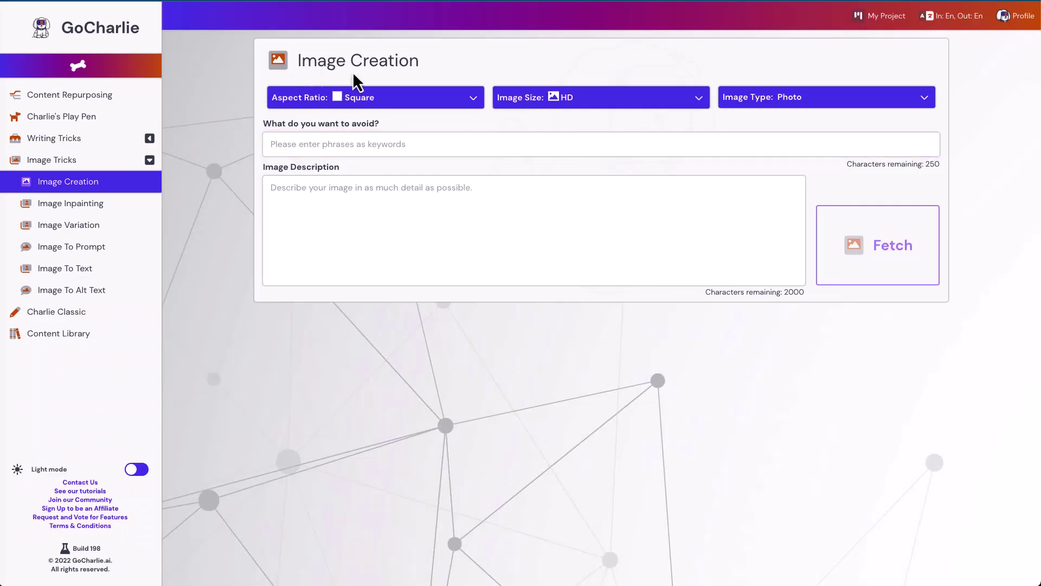
{"action": "left_click", "coordinate": [395, 101]}
{"action": "left_click", "coordinate": [404, 126]}
{"action": "left_click", "coordinate": [529, 104]}
{"action": "left_click", "coordinate": [534, 146]}
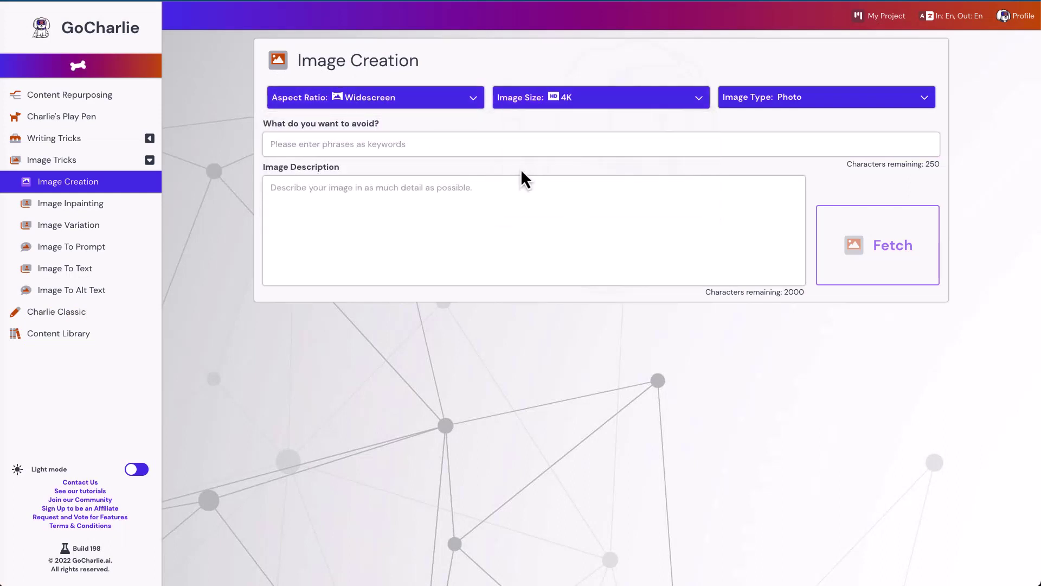
{"action": "left_click", "coordinate": [830, 102]}
Paste the yellow-truck prompt as the image description and add 'Blurry' to avoid
{"action": "left_click", "coordinate": [432, 254]}
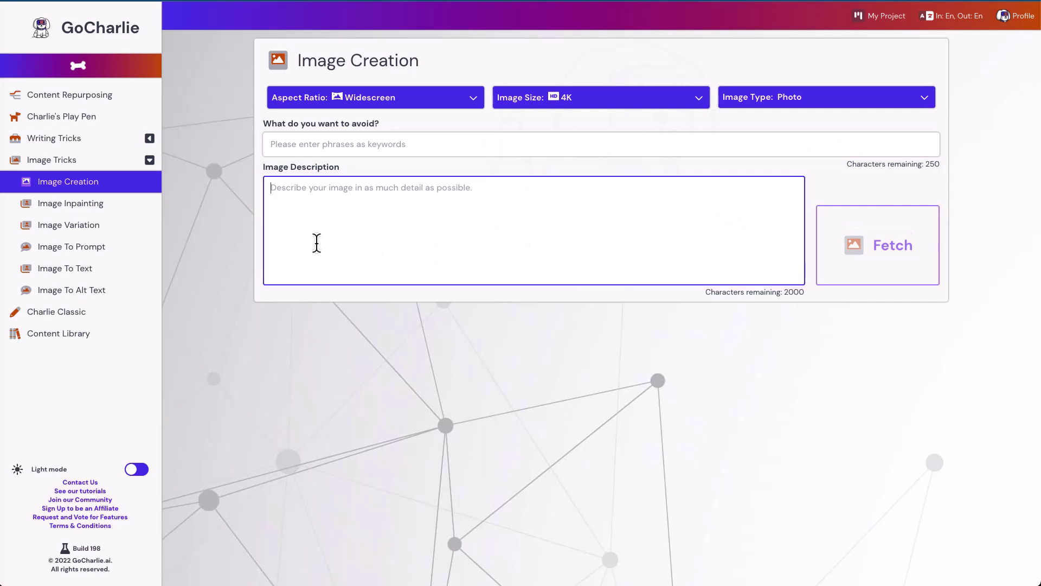
{"action": "key", "text": "ctrl+v"}
{"action": "left_click", "coordinate": [286, 152]}
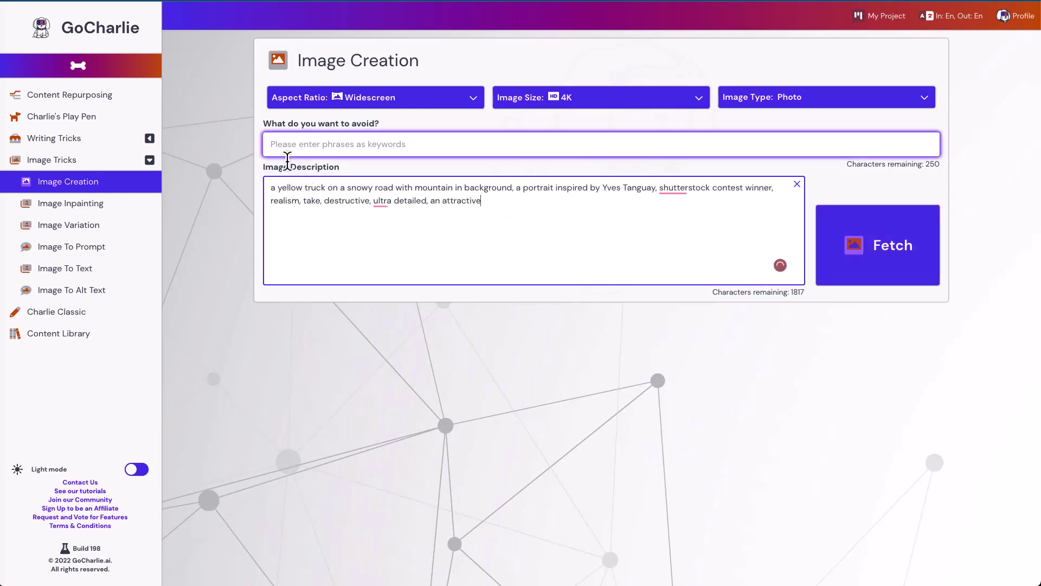
{"action": "type", "text": "bl"}
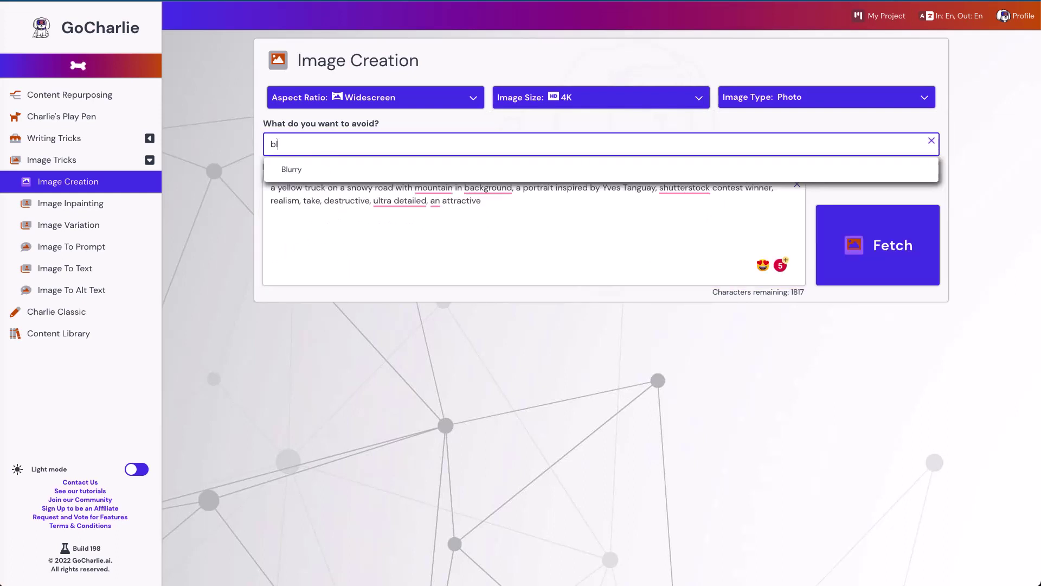
{"action": "type", "text": "u"}
{"action": "left_click", "coordinate": [301, 170]}
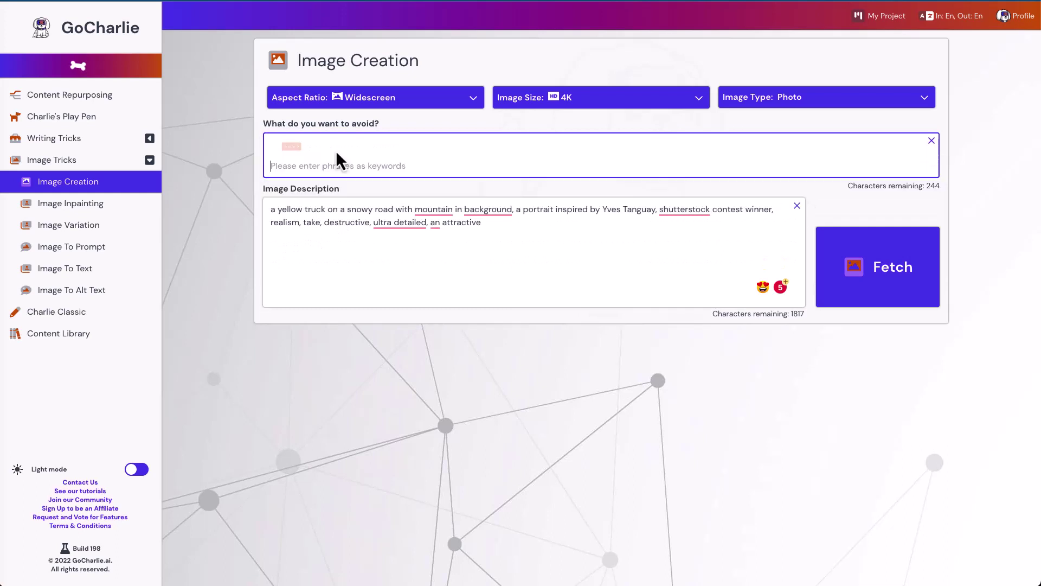
Generate images from the truck description and wait for the two yellow-truck results
{"action": "left_click", "coordinate": [887, 282]}
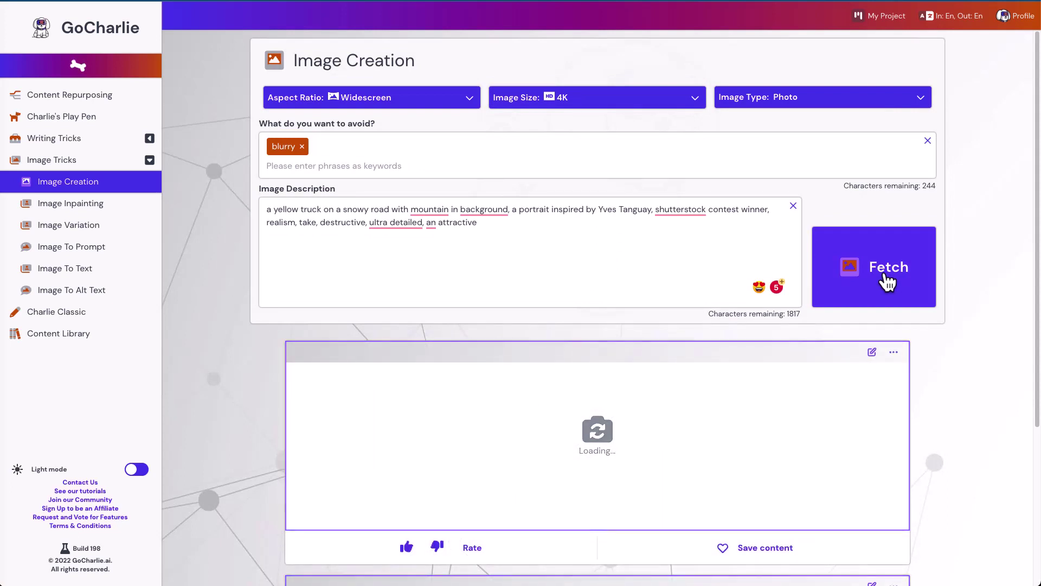
{"action": "scroll", "coordinate": [798, 297], "scroll_direction": "down", "scroll_amount": 4}
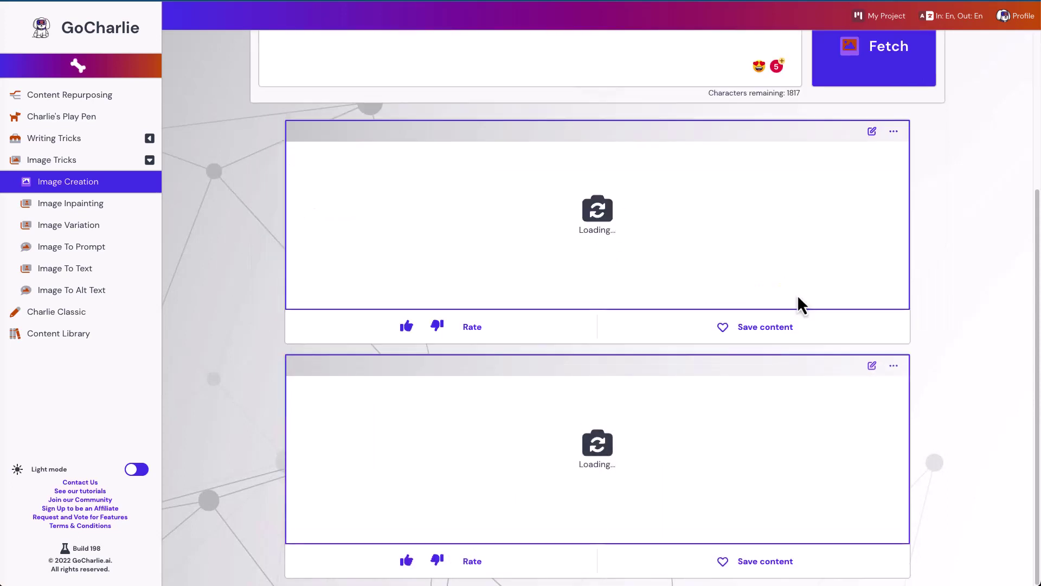
{"action": "scroll", "coordinate": [948, 365], "scroll_direction": "up", "scroll_amount": 1}
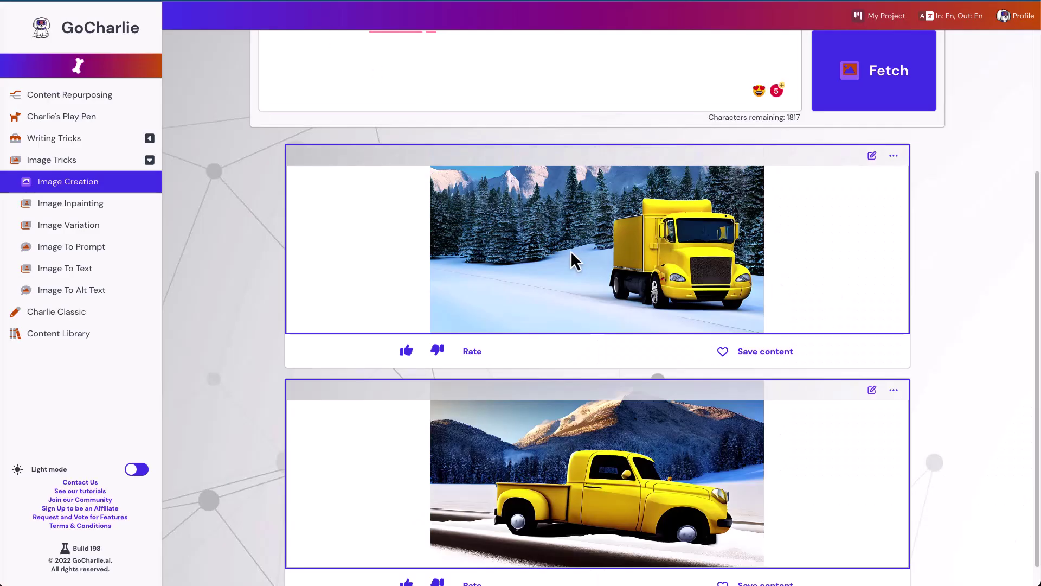
{"action": "scroll", "coordinate": [588, 288], "scroll_direction": "down", "scroll_amount": 1}
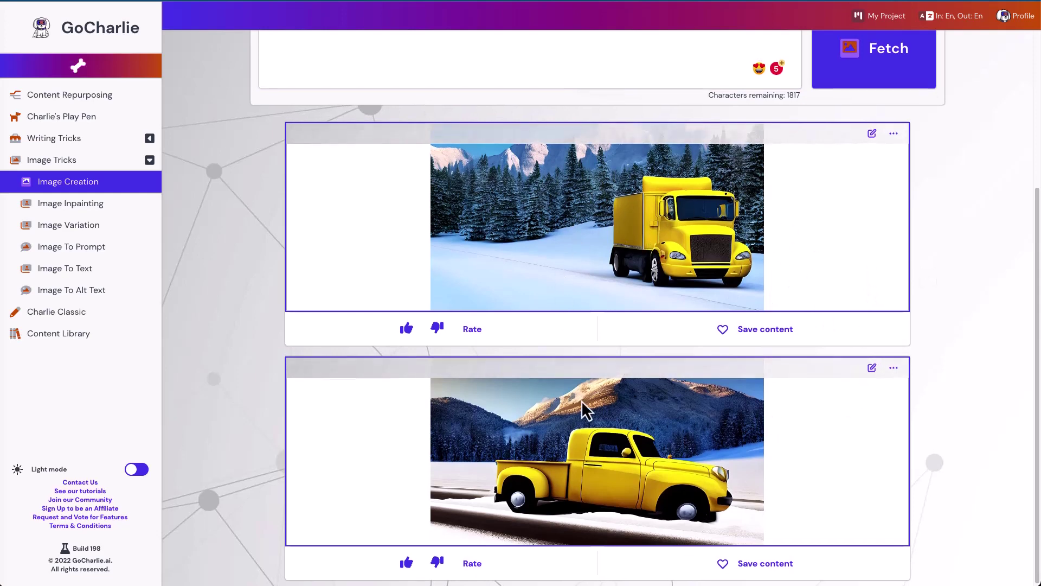
Download both yellow-truck images, allowing the site to download multiple files
{"action": "scroll", "coordinate": [803, 217], "scroll_direction": "up", "scroll_amount": 2}
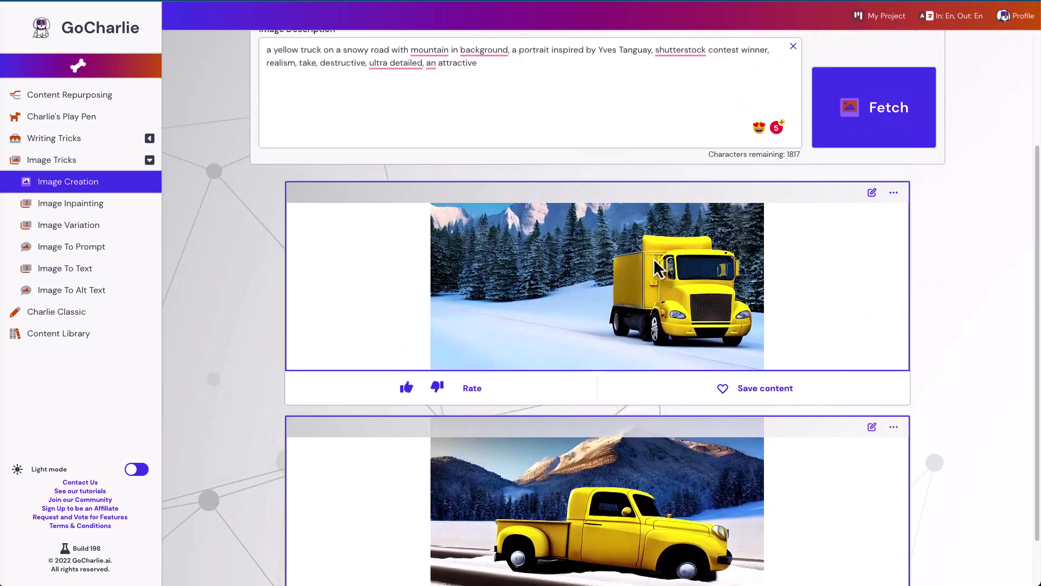
{"action": "left_click", "coordinate": [893, 200]}
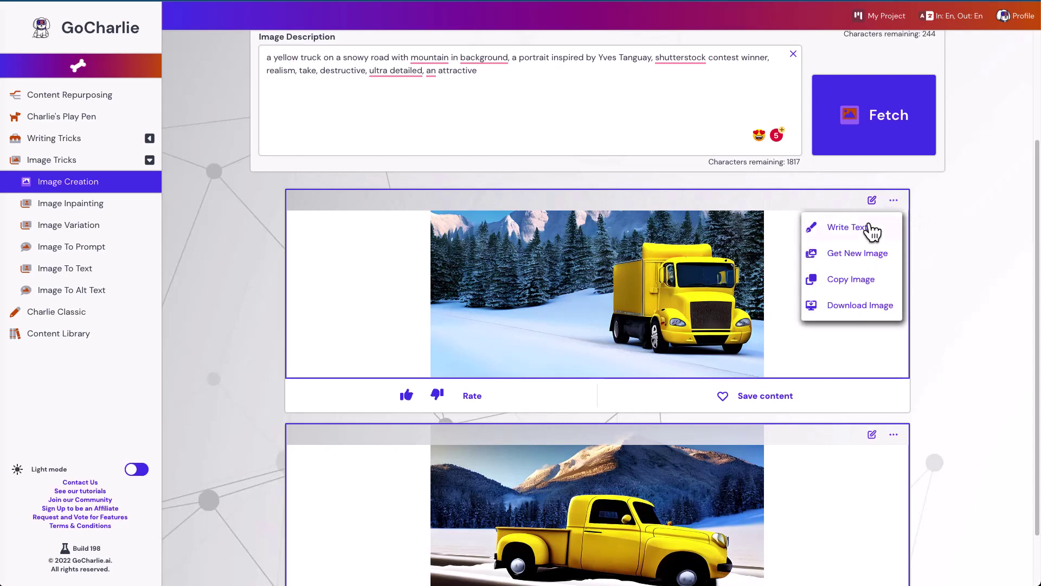
{"action": "left_click", "coordinate": [863, 306]}
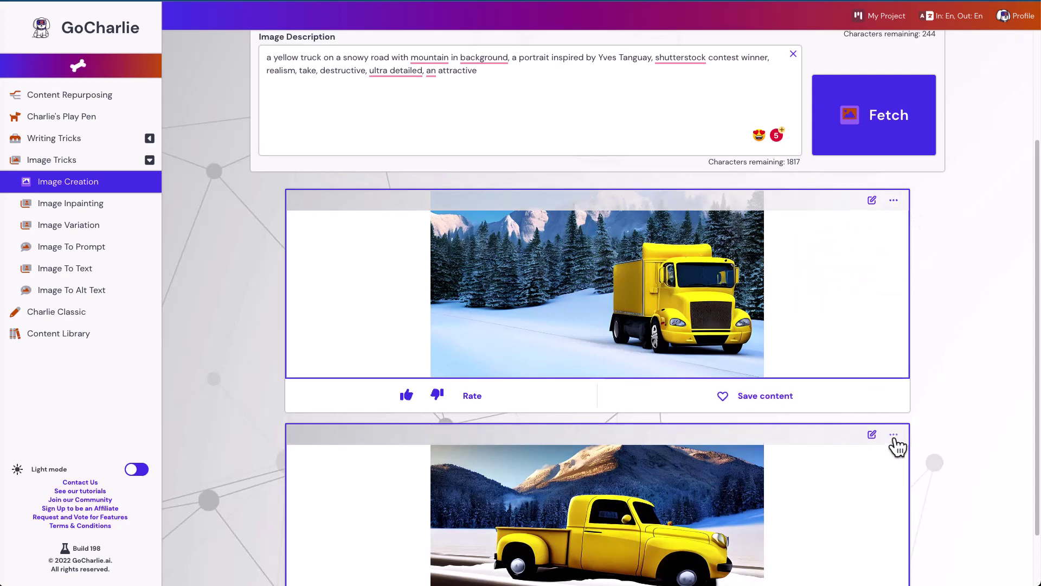
{"action": "left_click", "coordinate": [894, 434]}
{"action": "left_click", "coordinate": [860, 539]}
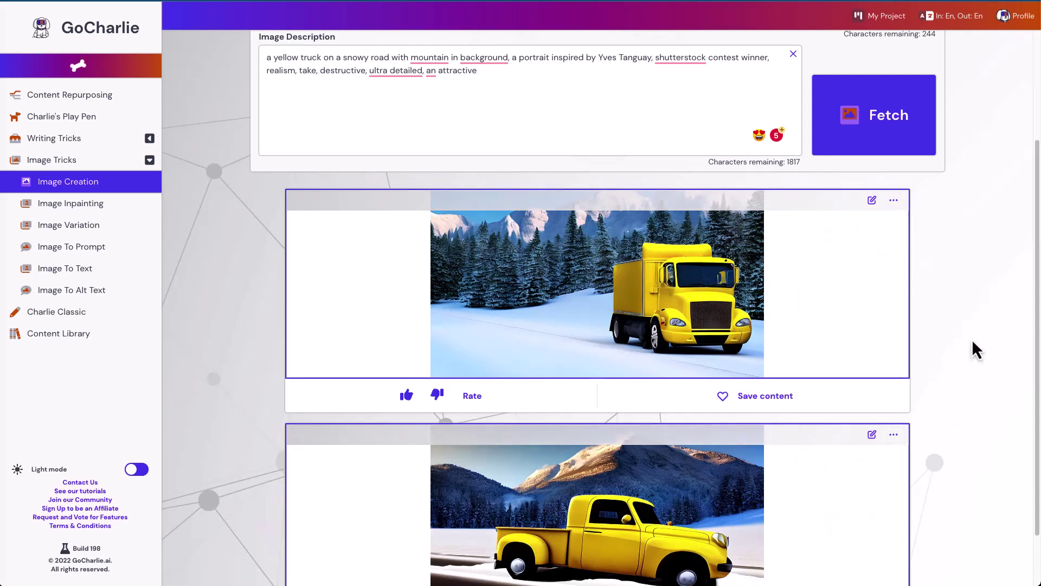
{"action": "scroll", "coordinate": [972, 337], "scroll_direction": "down", "scroll_amount": 1}
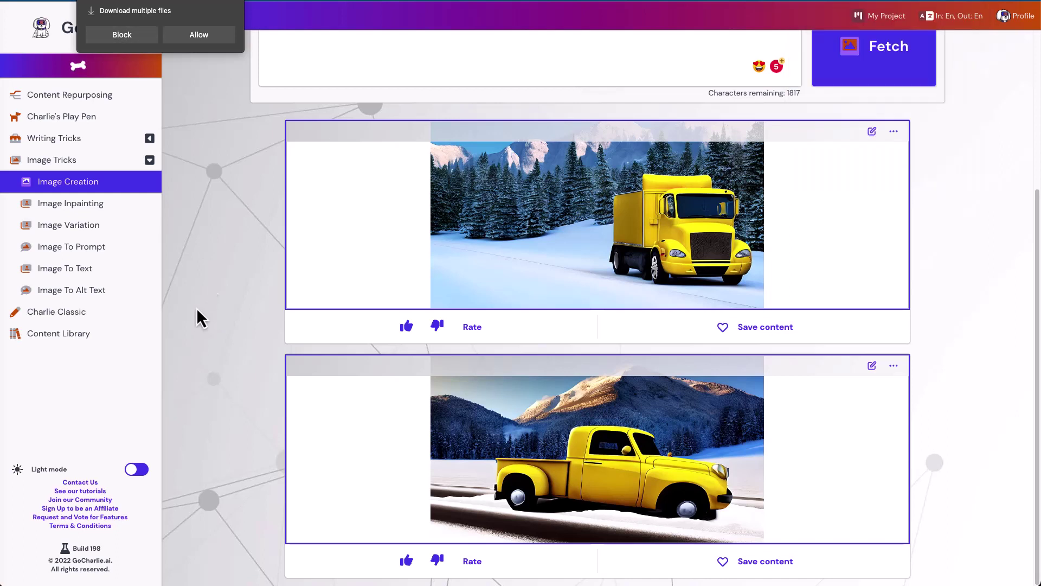
{"action": "left_click", "coordinate": [184, 38]}
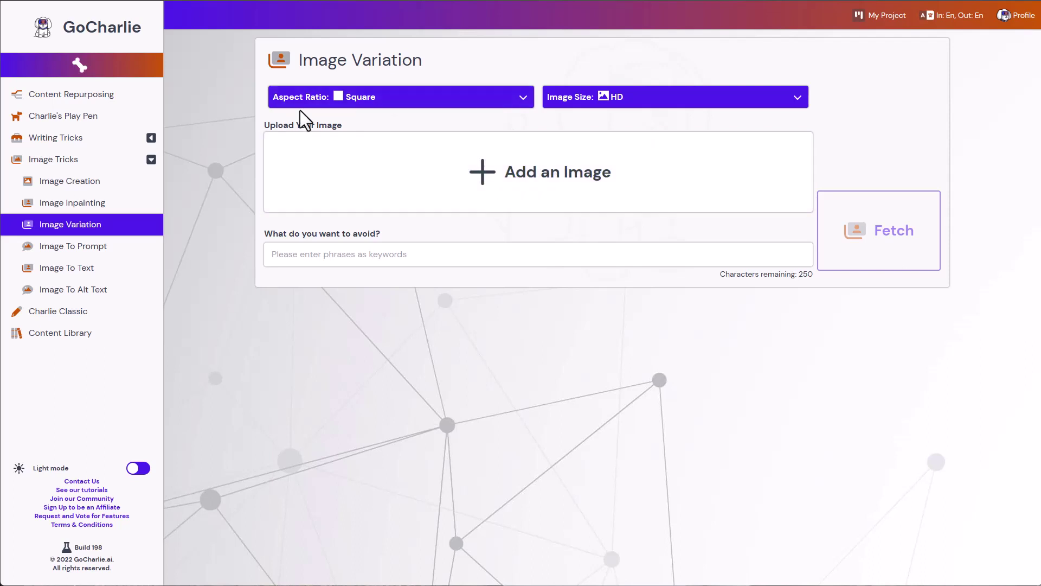
Set Image Variation to Widescreen and 4K, then pick the coffee photo to upload
{"action": "left_click", "coordinate": [414, 102]}
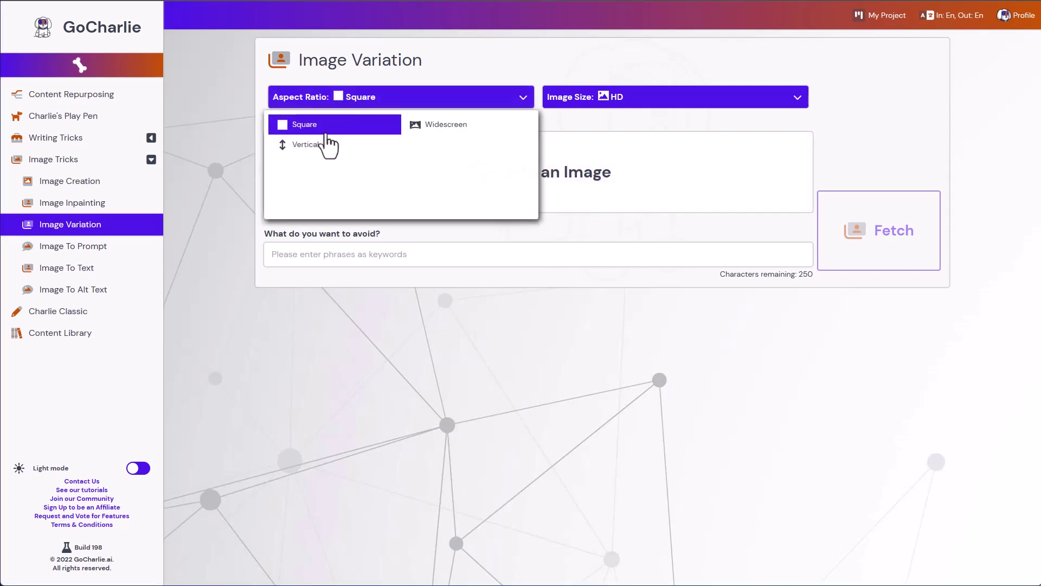
{"action": "left_click", "coordinate": [448, 126]}
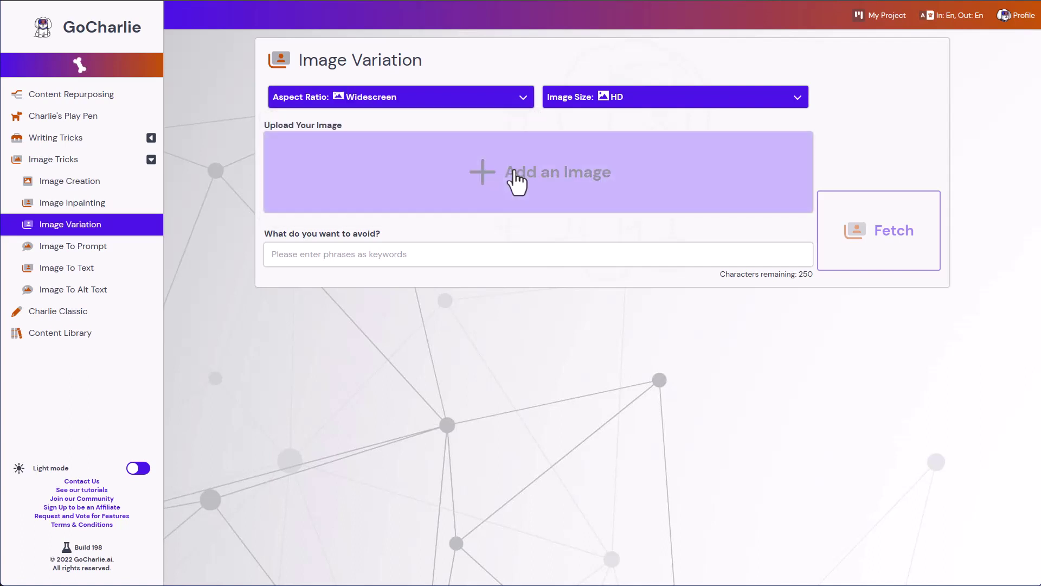
{"action": "left_click", "coordinate": [612, 101]}
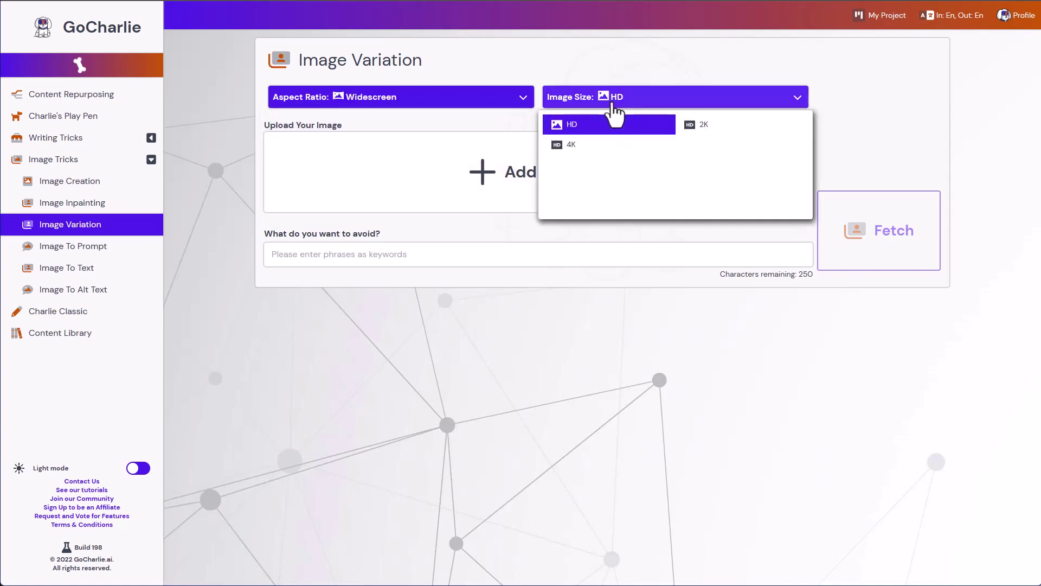
{"action": "left_click", "coordinate": [567, 145]}
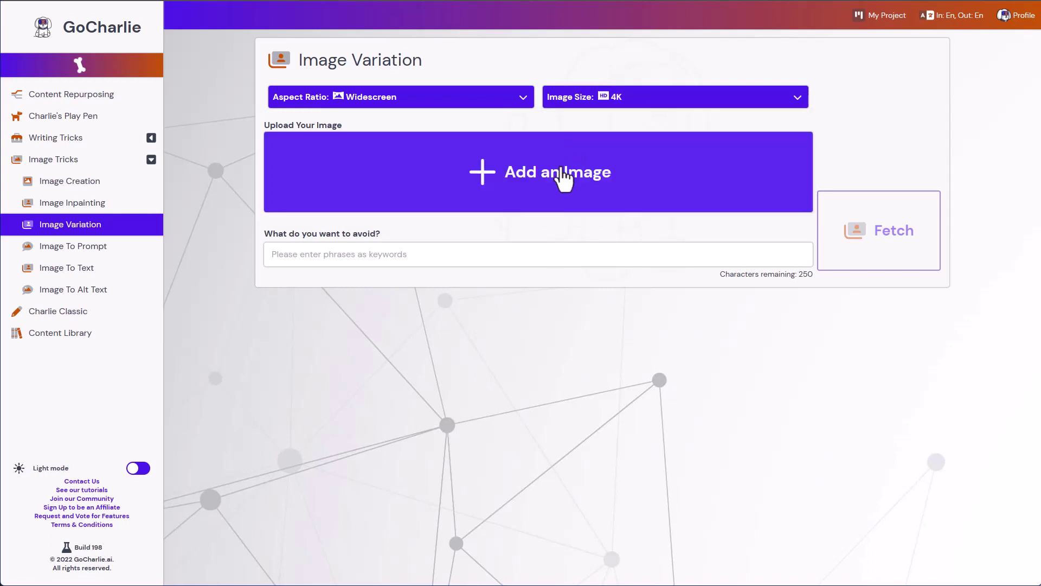
{"action": "left_click", "coordinate": [562, 174]}
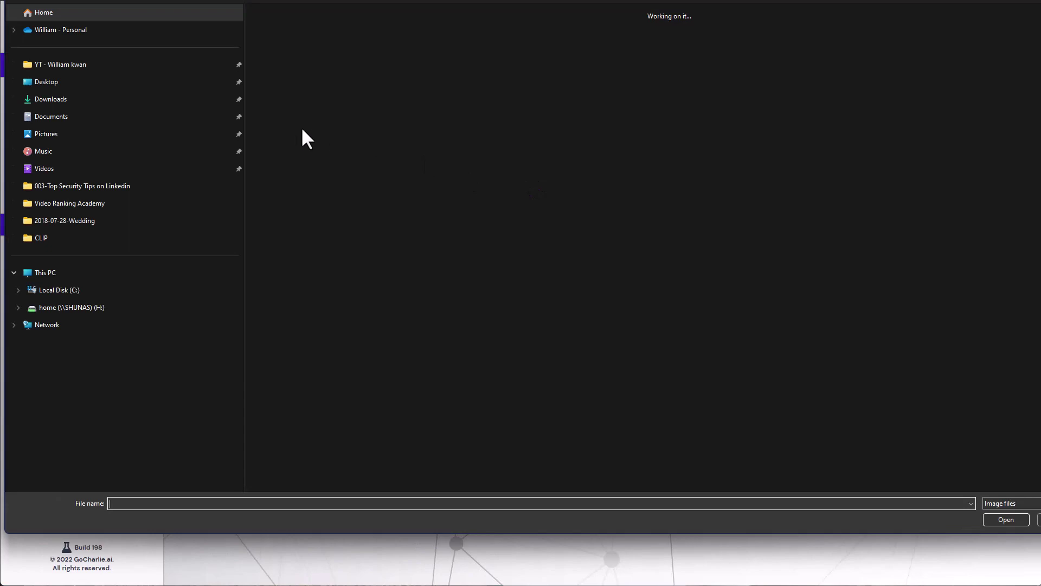
{"action": "double_click", "coordinate": [437, 50]}
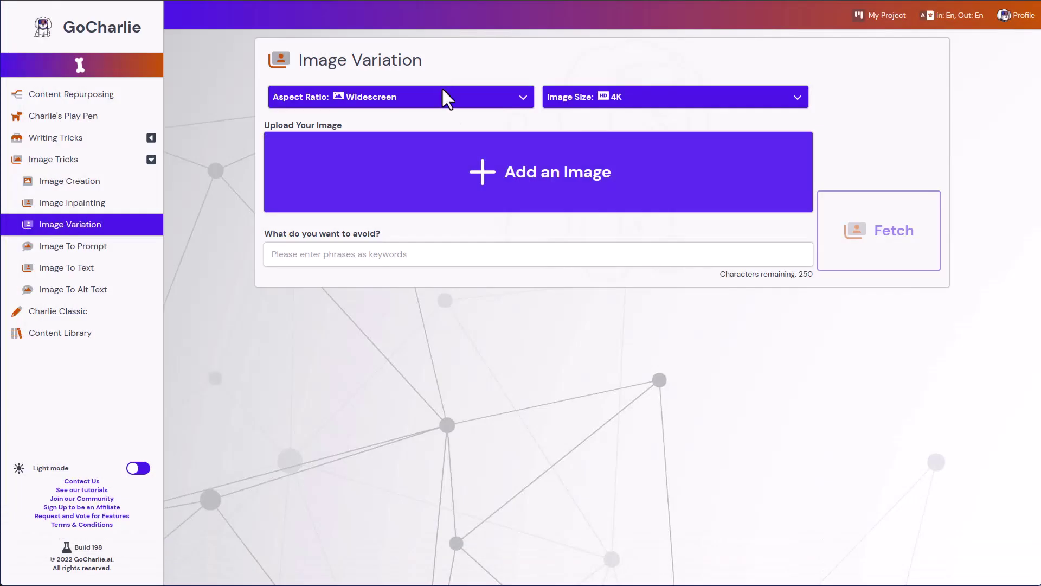
Let the two widescreen coffee-and-notebook variations finish, then begin entering phrases to avoid
{"action": "left_click", "coordinate": [343, 259]}
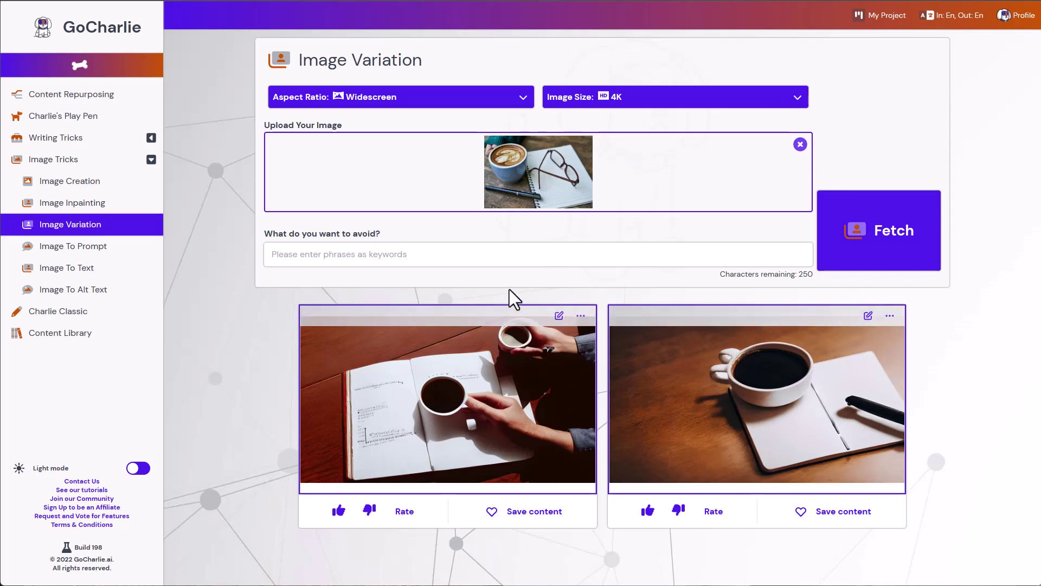
Add 'duplicate hands' to the phrases to avoid and generate new variations
{"action": "left_click", "coordinate": [444, 260]}
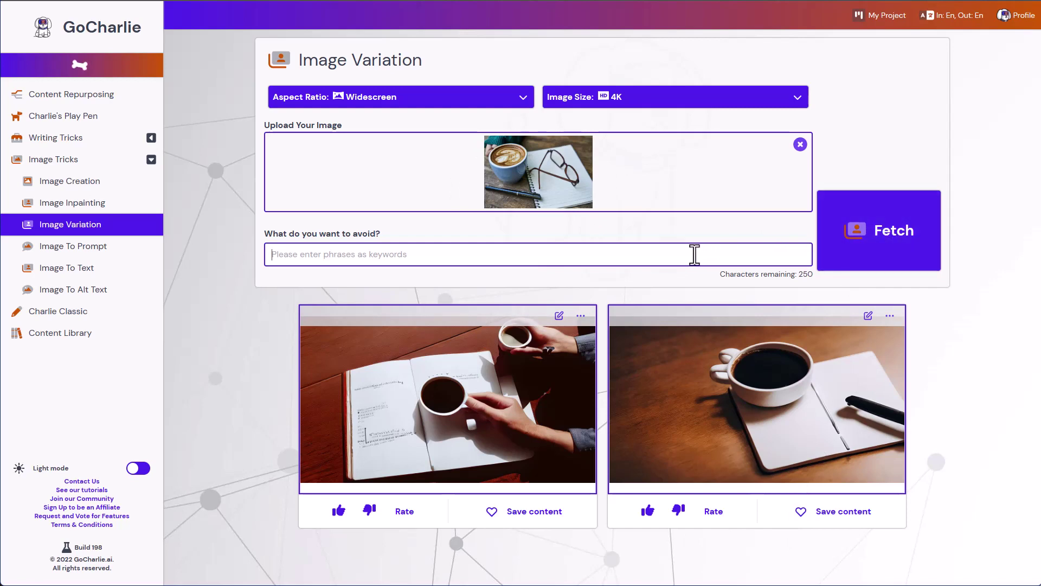
{"action": "type", "text": "duplicate hands"}
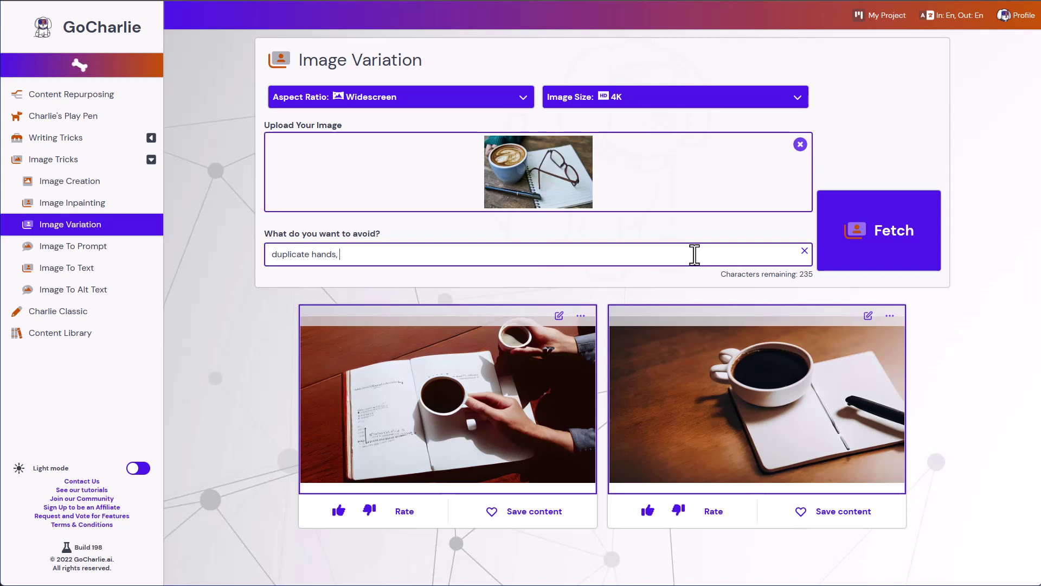
{"action": "left_click", "coordinate": [876, 253]}
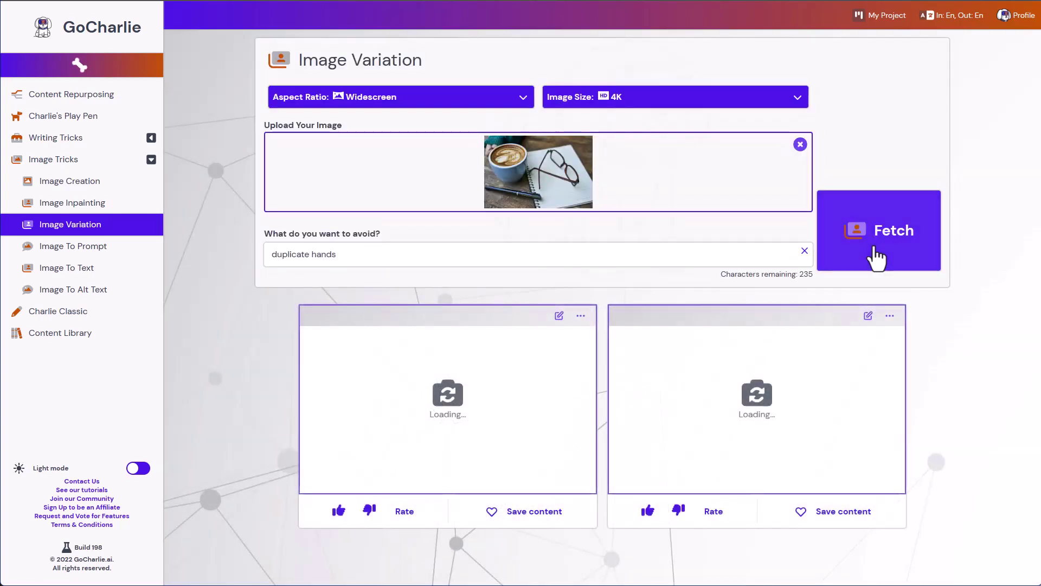
Rate one of the variation results with a thumbs-down
{"action": "left_click", "coordinate": [679, 512]}
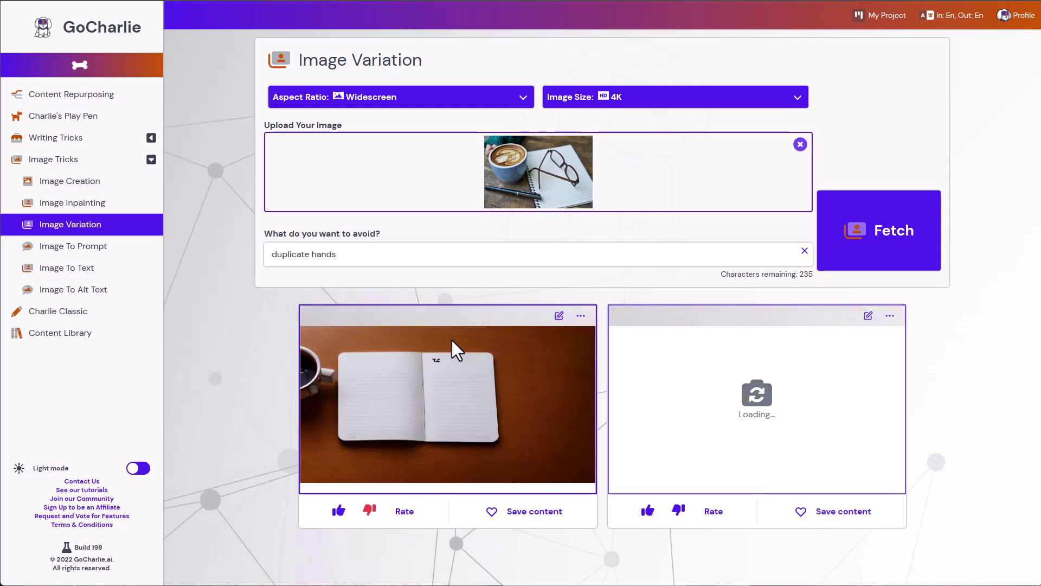
Generate a fresh pair of coffee-photo variations, still avoiding duplicate hands
{"action": "left_click", "coordinate": [739, 251]}
{"action": "left_click", "coordinate": [848, 244]}
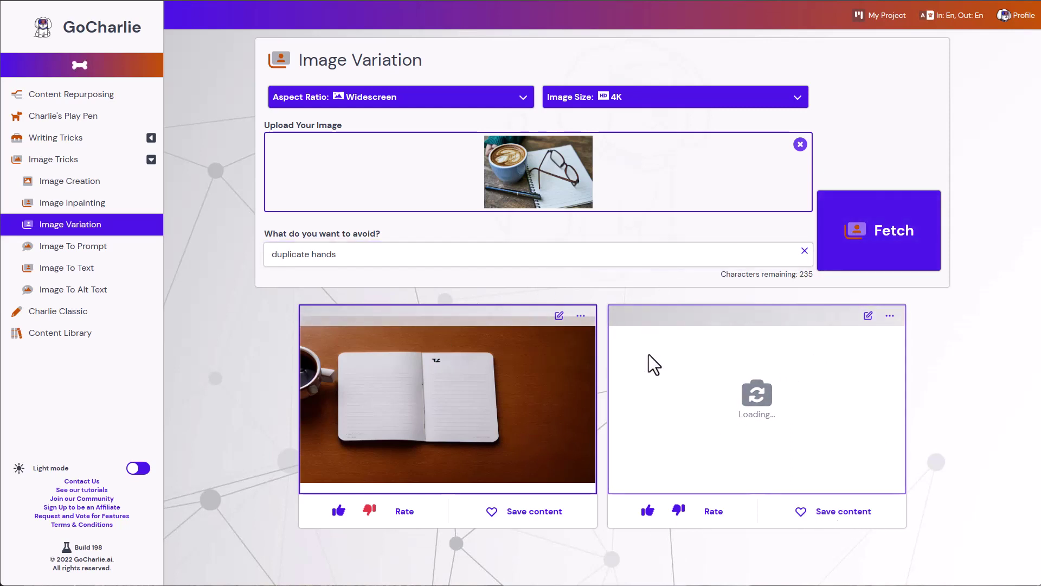
{"action": "left_click", "coordinate": [895, 254]}
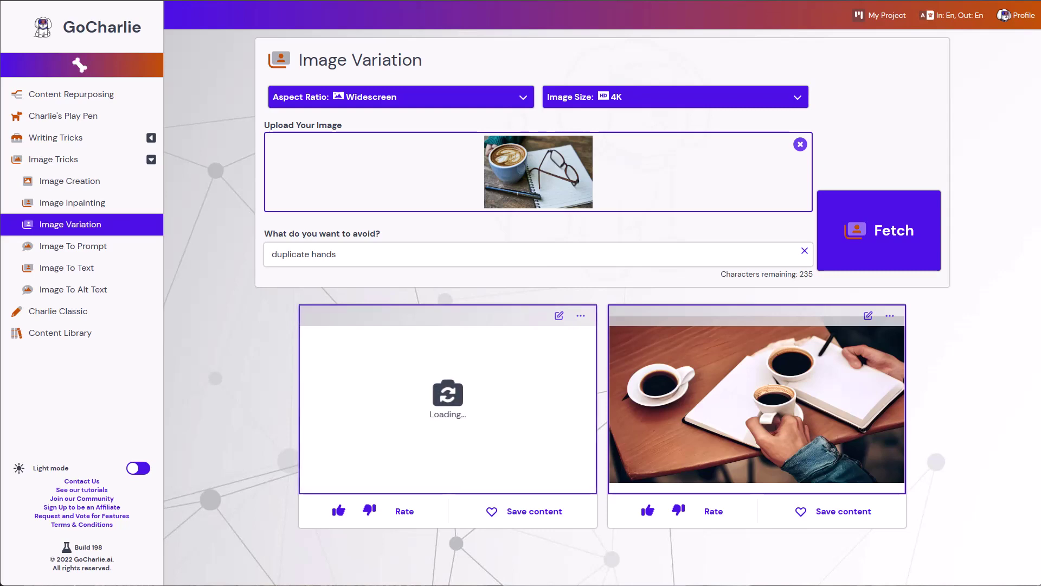
Switch from Image Variation to the Charlie Classic templates page
{"action": "left_click", "coordinate": [58, 311]}
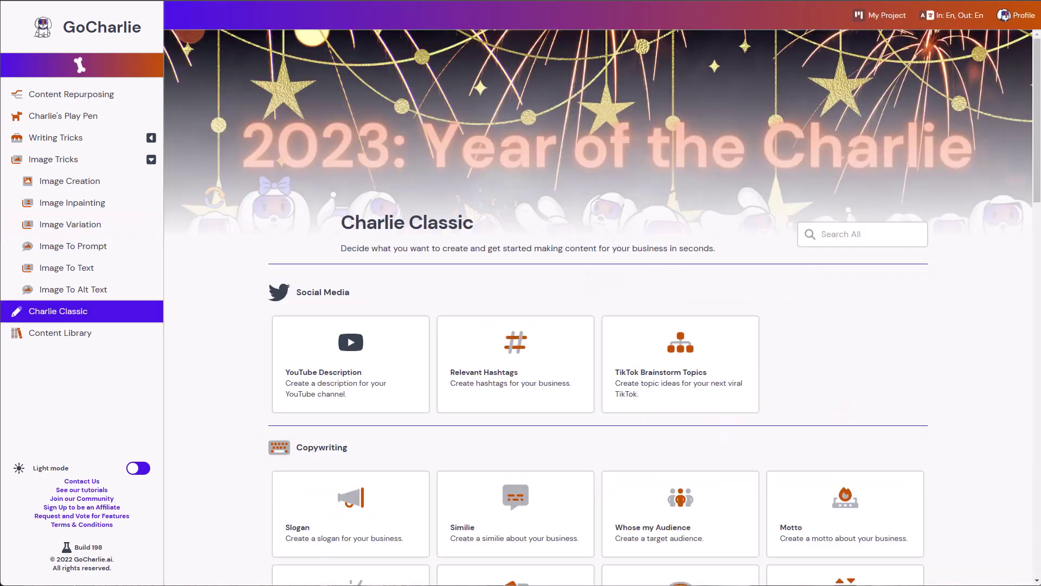